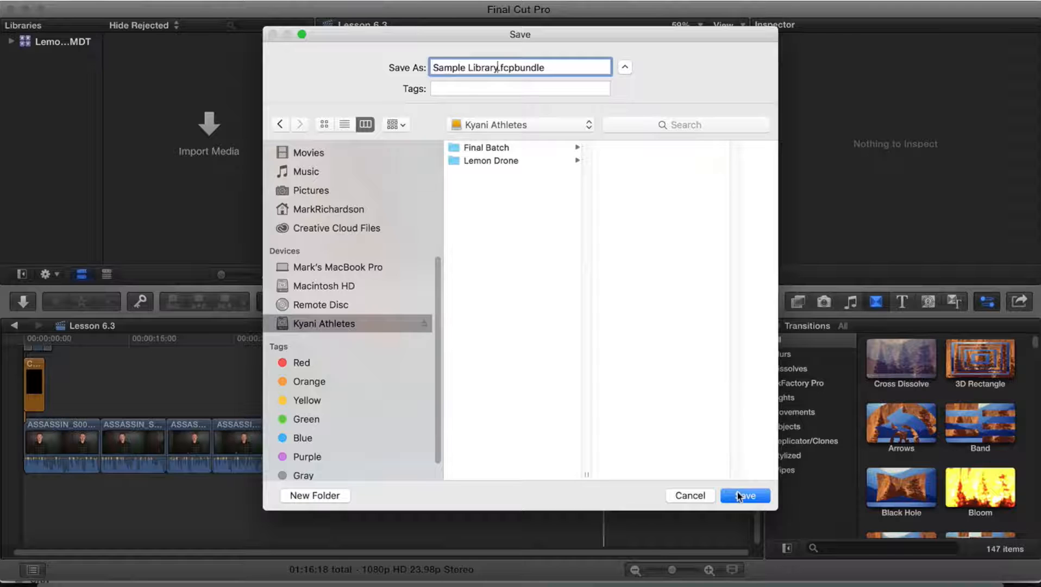
- Save the new library as Sample Library and rename its default event to Swan Valley
click(742, 495)
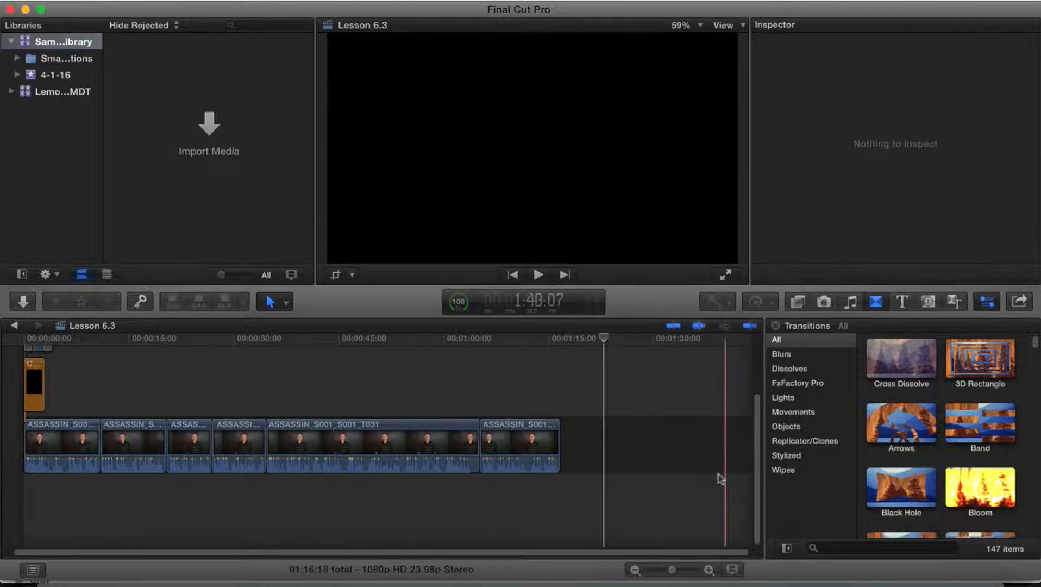
click(47, 80)
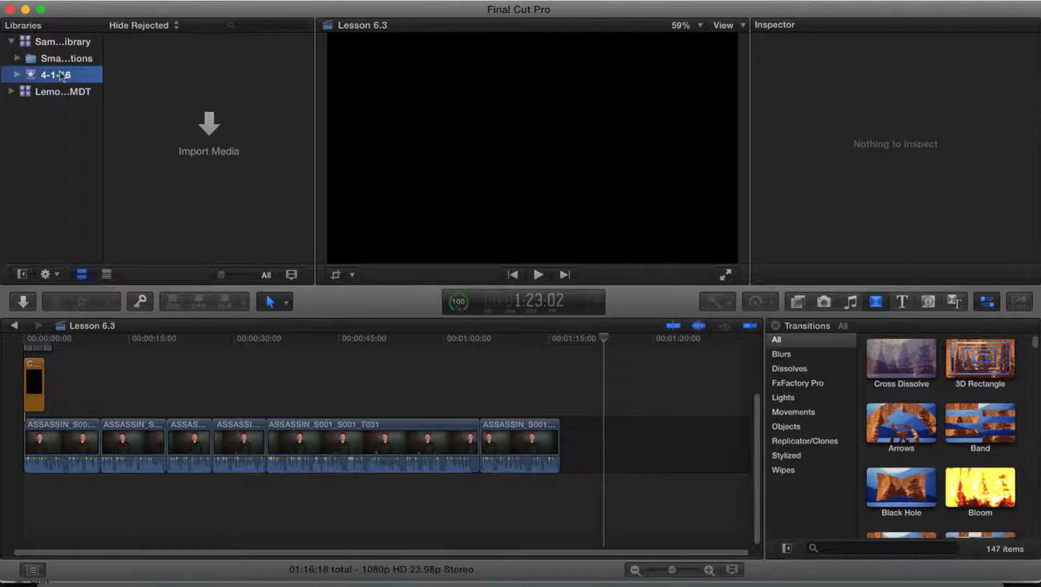
click(60, 76)
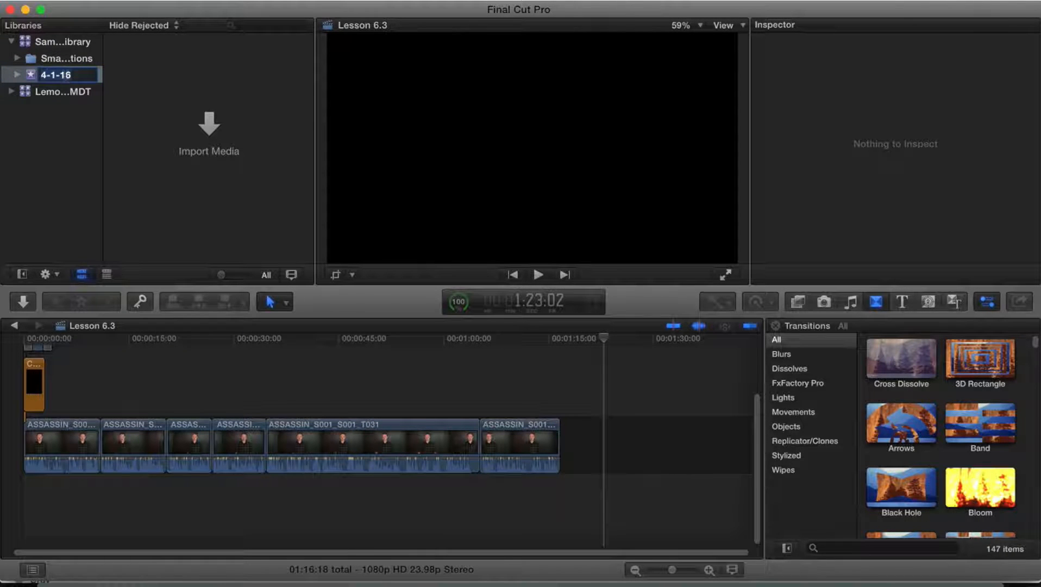
text(Swan Valley)
key(Return)
- Create a new project named Swan Valley in the Swan Valley event
click(126, 1)
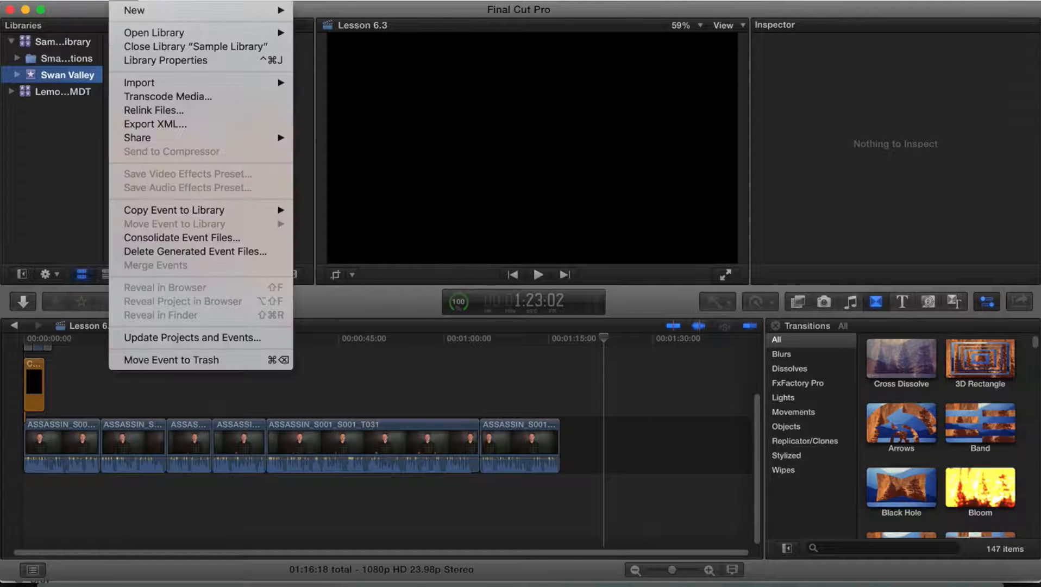
mouse_move(136, 11)
click(316, 15)
text(Swan Valley)
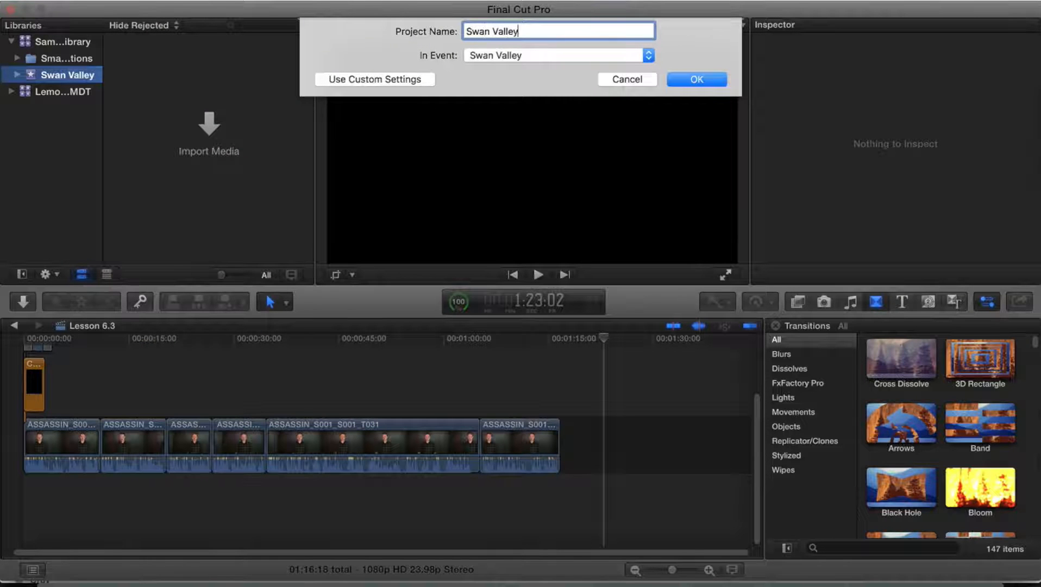
key(Return)
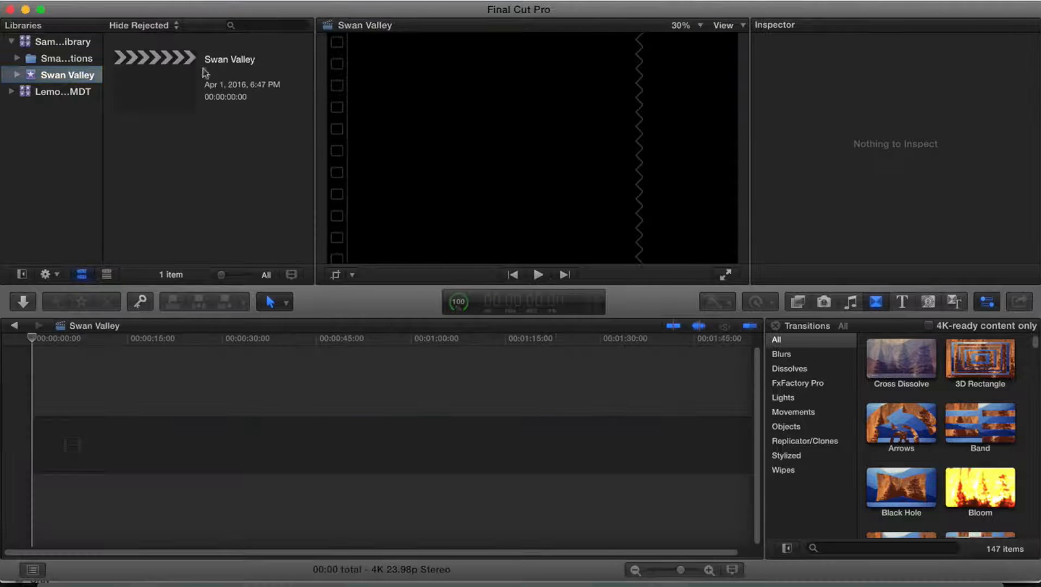
- Import the DJI drone clip from the Swan Valley footage folder into the project timeline
click(182, 76)
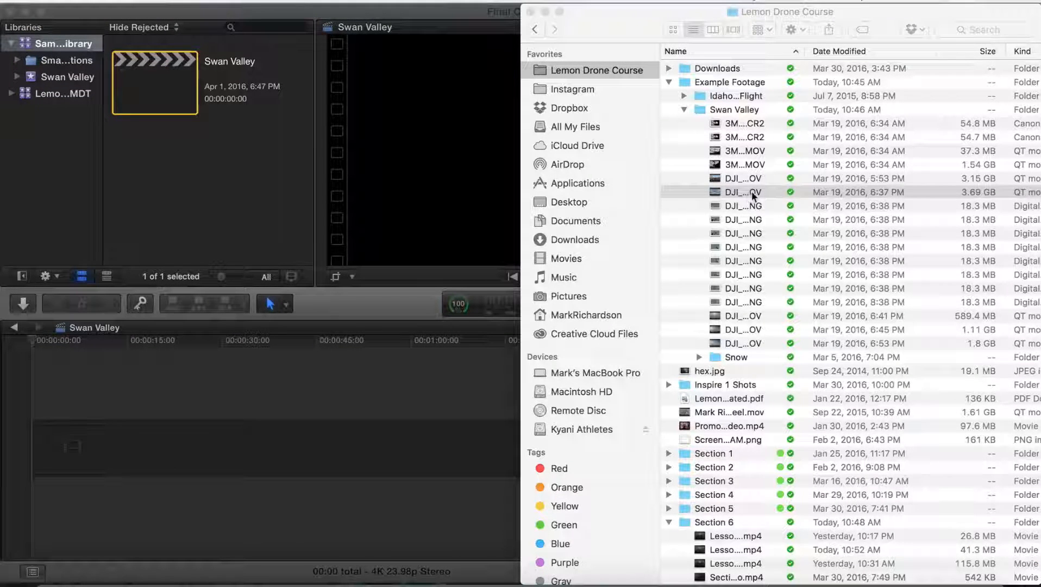
drag(752, 195, 303, 453)
click(279, 370)
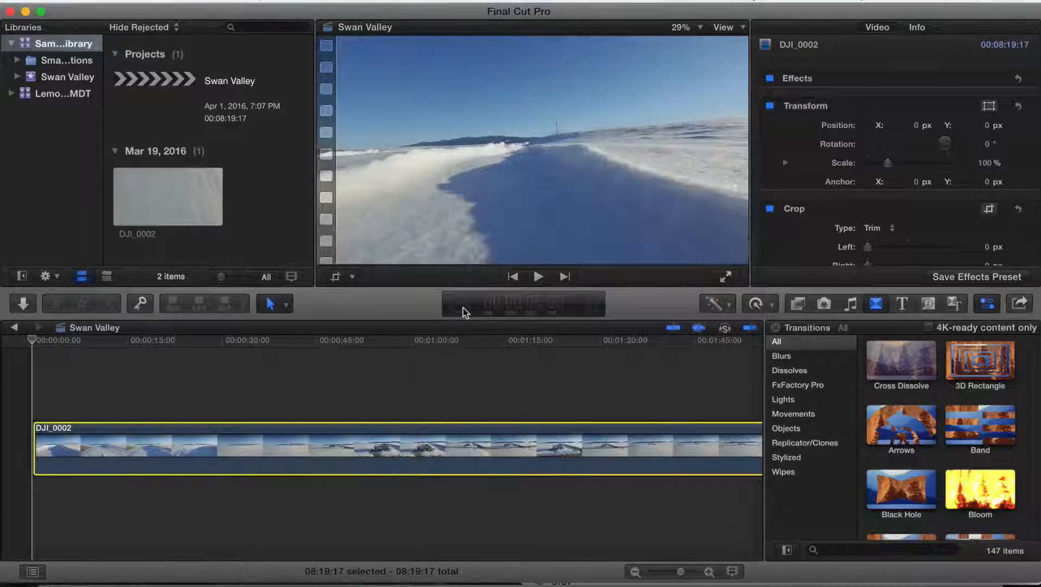
- Check the media import progress in Background Tasks and preview the clip's playback
click(463, 307)
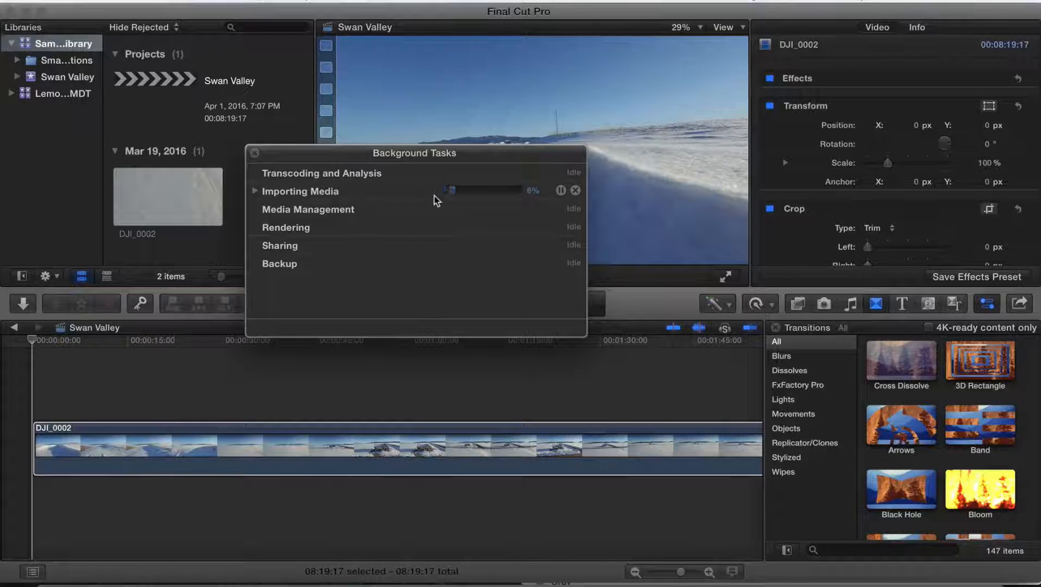
click(254, 190)
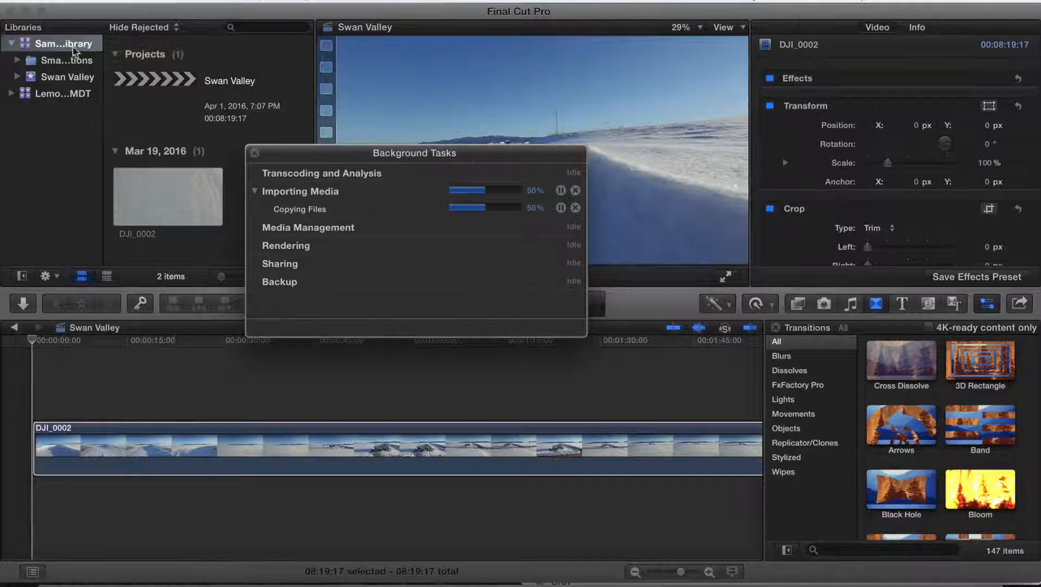
click(255, 153)
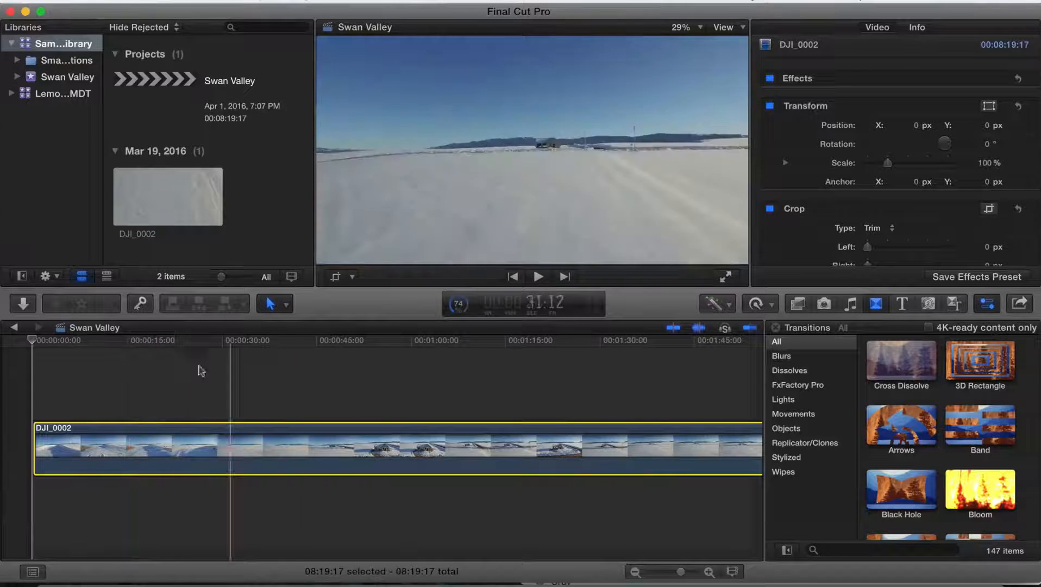
key(space)
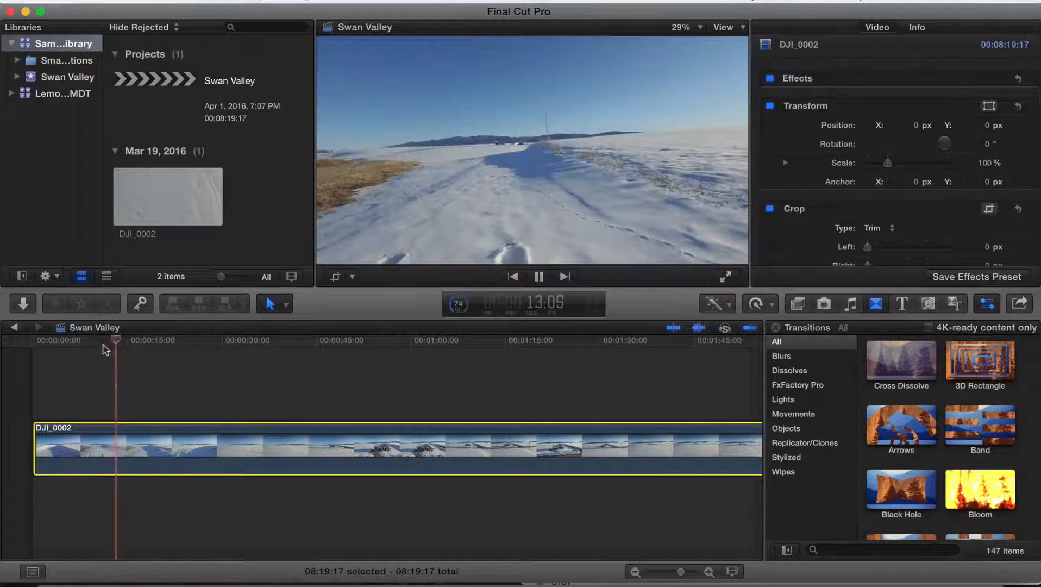
key(space)
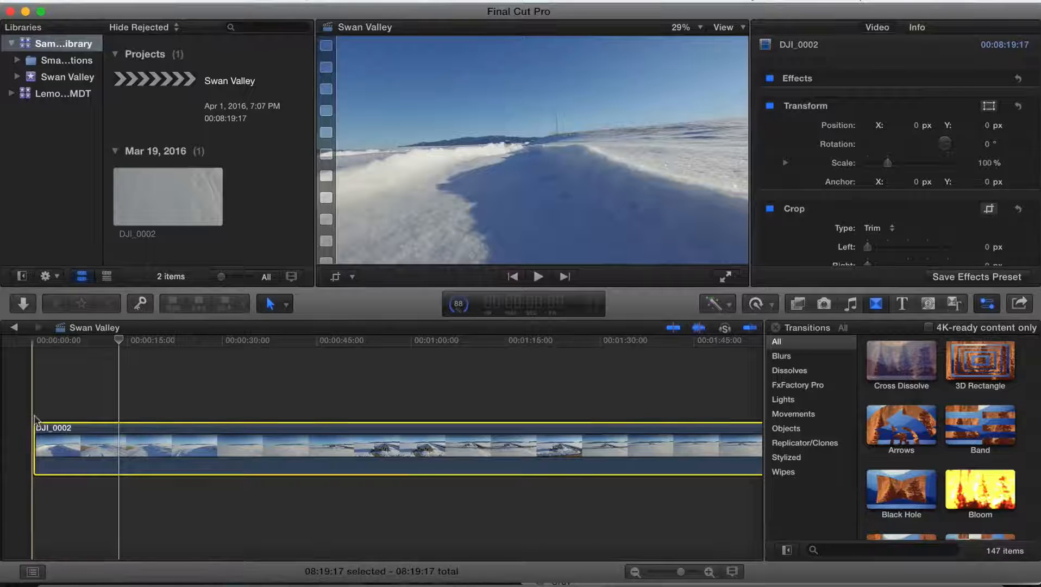
- Trim about four seconds off the clip's start and blade it about 24 seconds in
drag(34, 437, 61, 450)
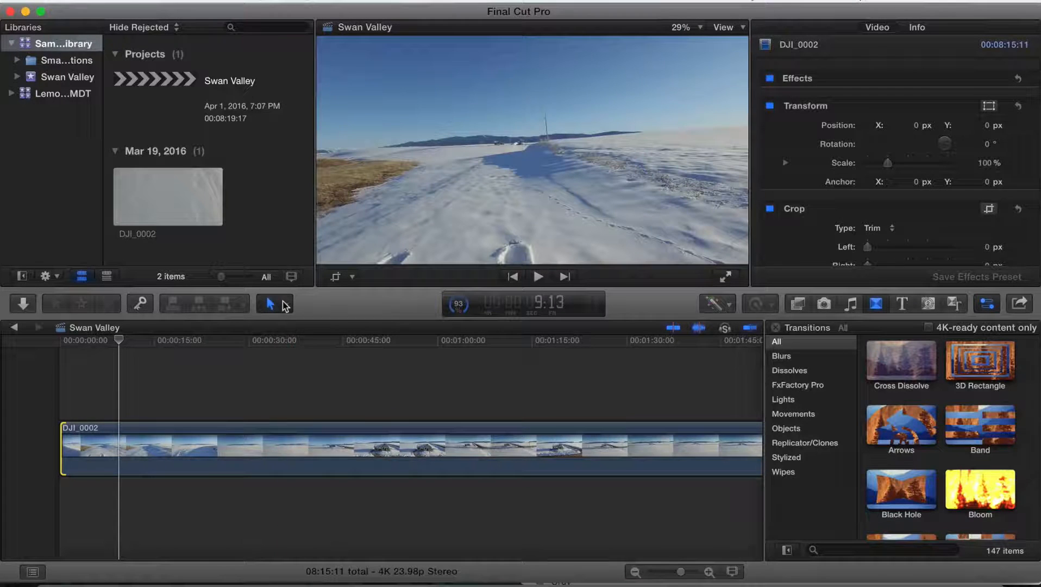
click(285, 306)
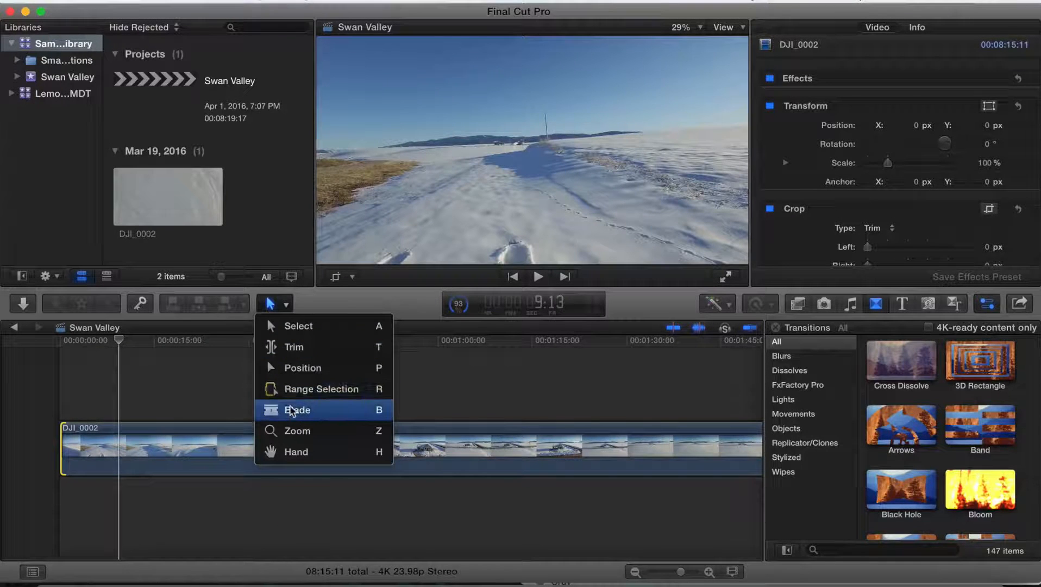
click(285, 305)
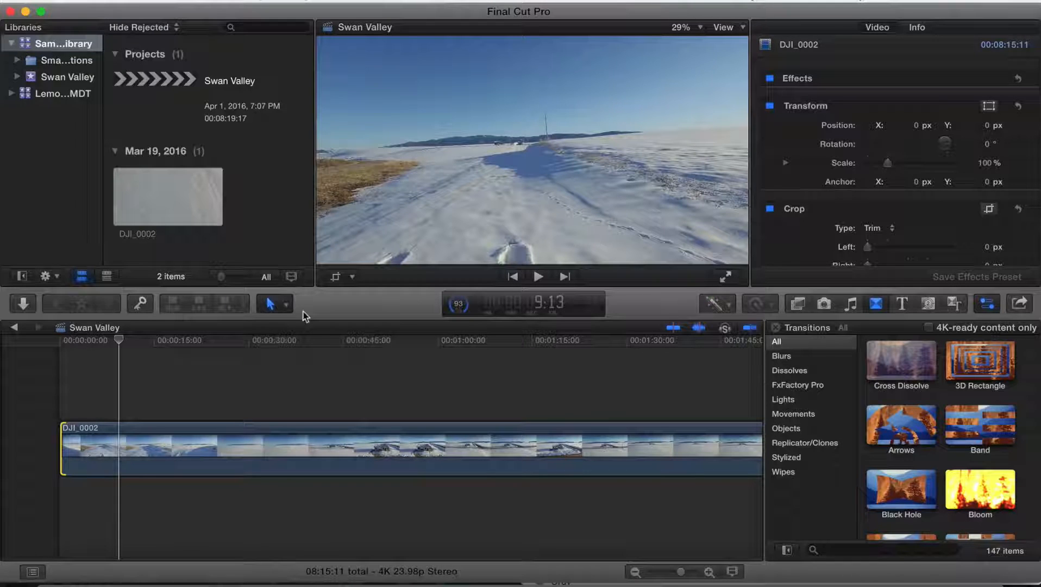
key(p)
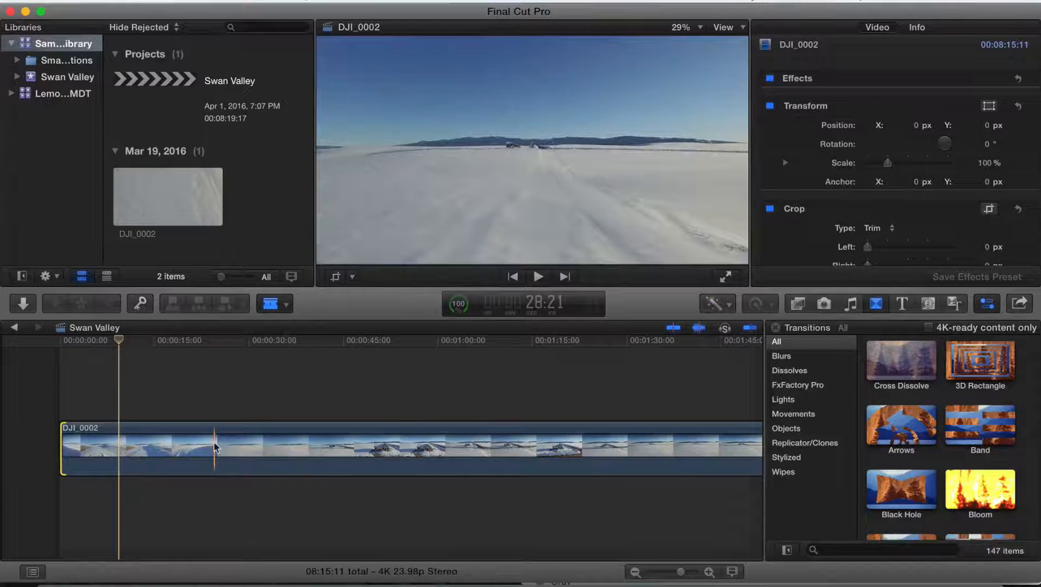
key(super+b)
key(l)
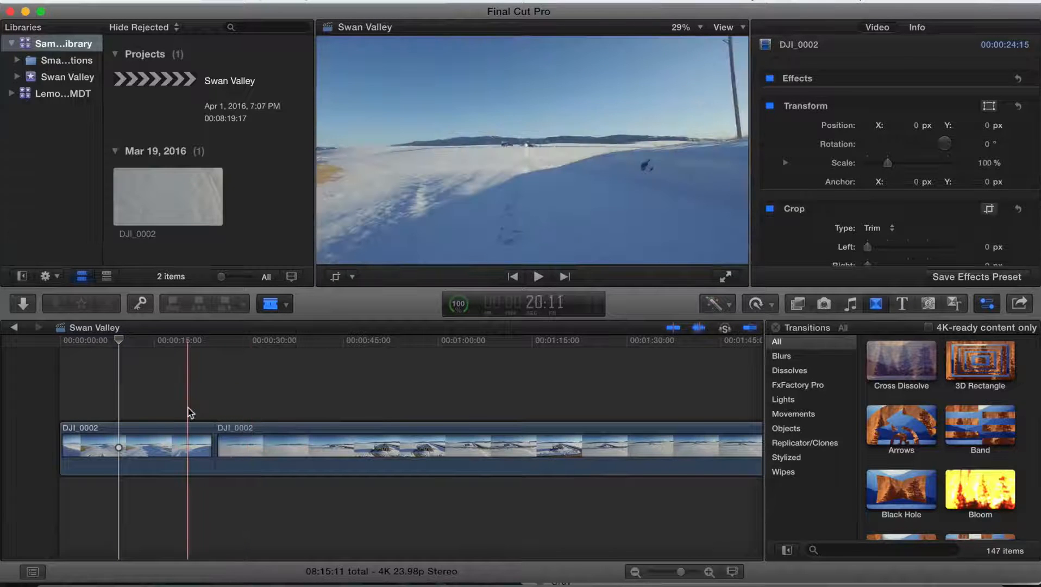
- Delete the first segment of the split clip from the timeline
key(a)
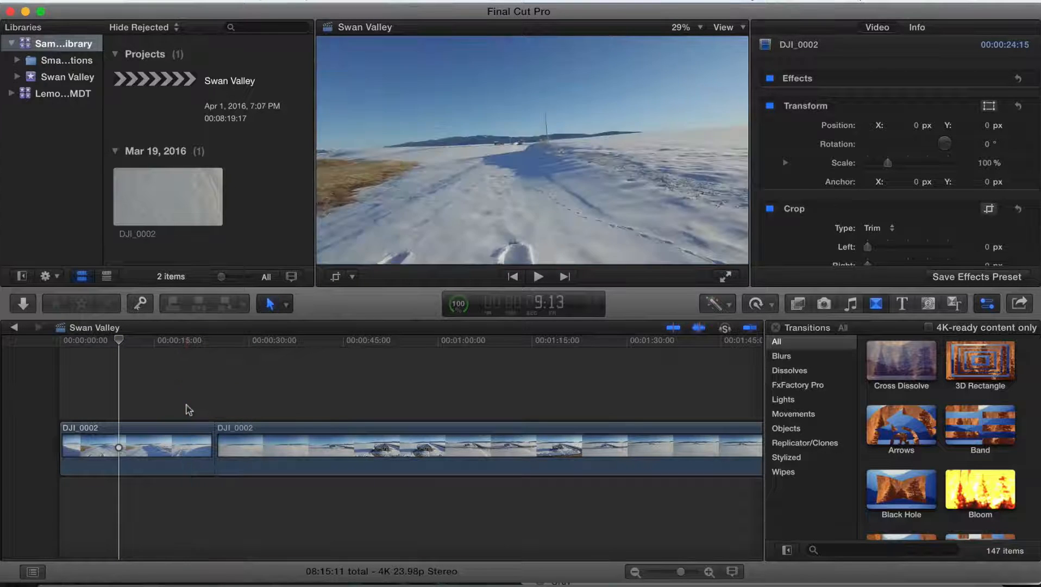
click(181, 428)
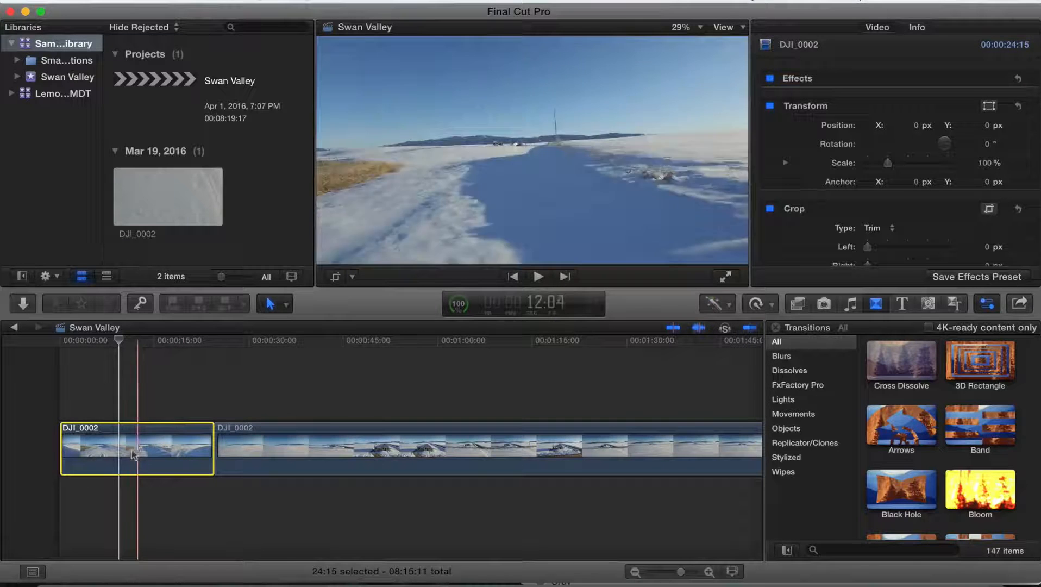
key(Delete)
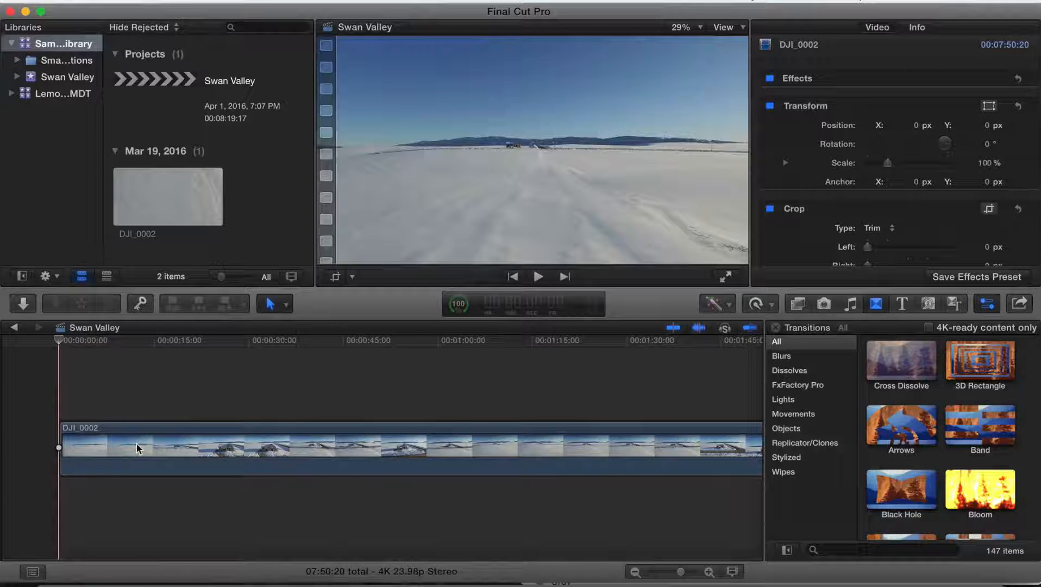
key(super+z)
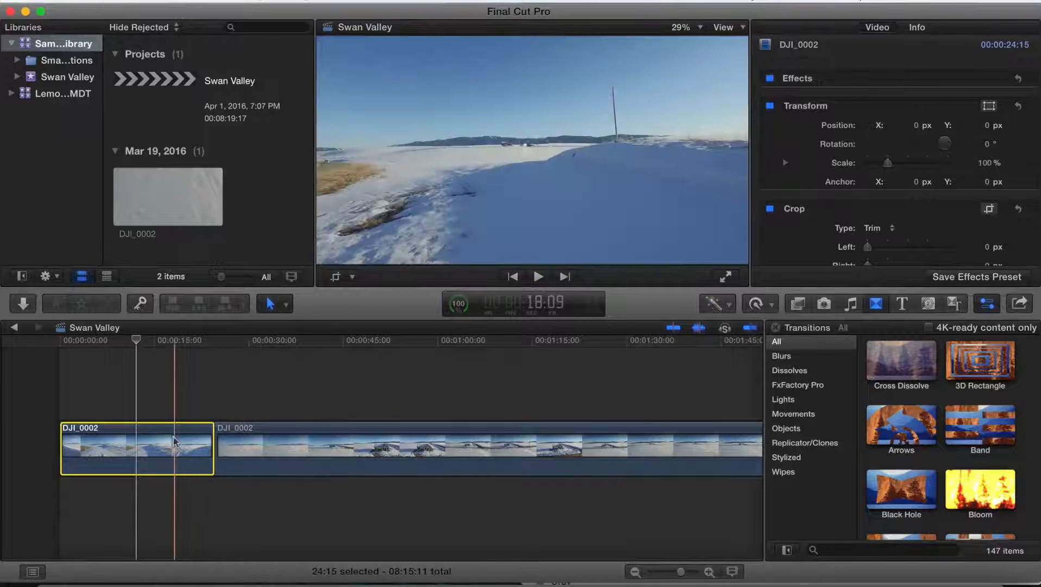
key(Delete)
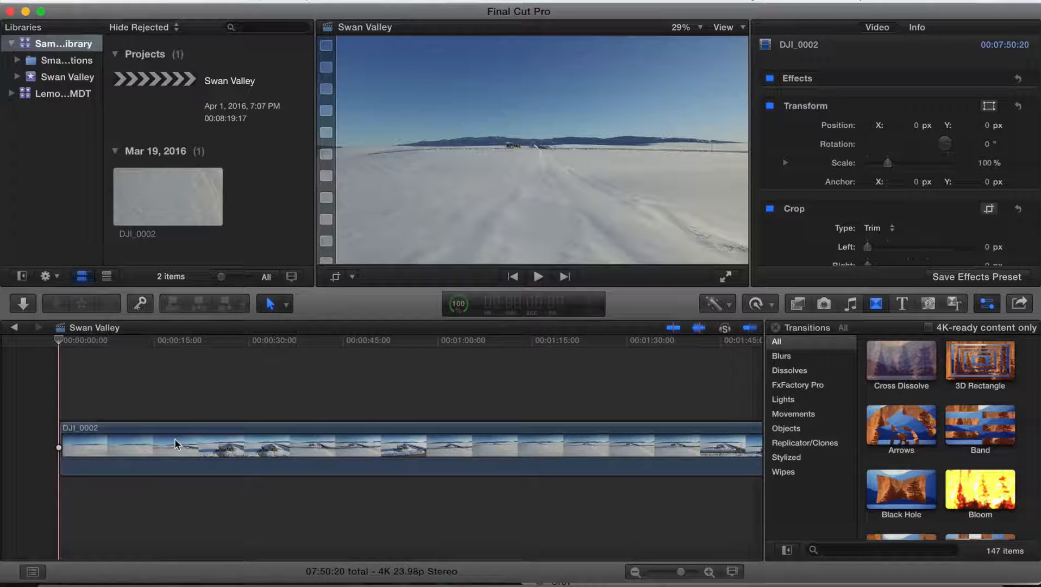
- Try to move the clip along the timeline with the Select tool
click(130, 440)
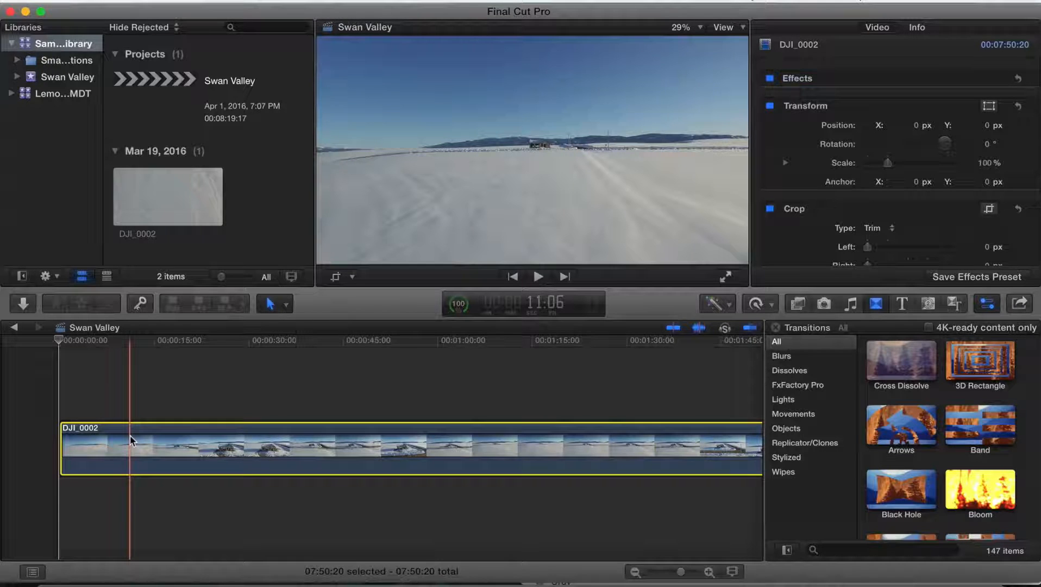
drag(131, 436, 272, 434)
drag(200, 440, 318, 444)
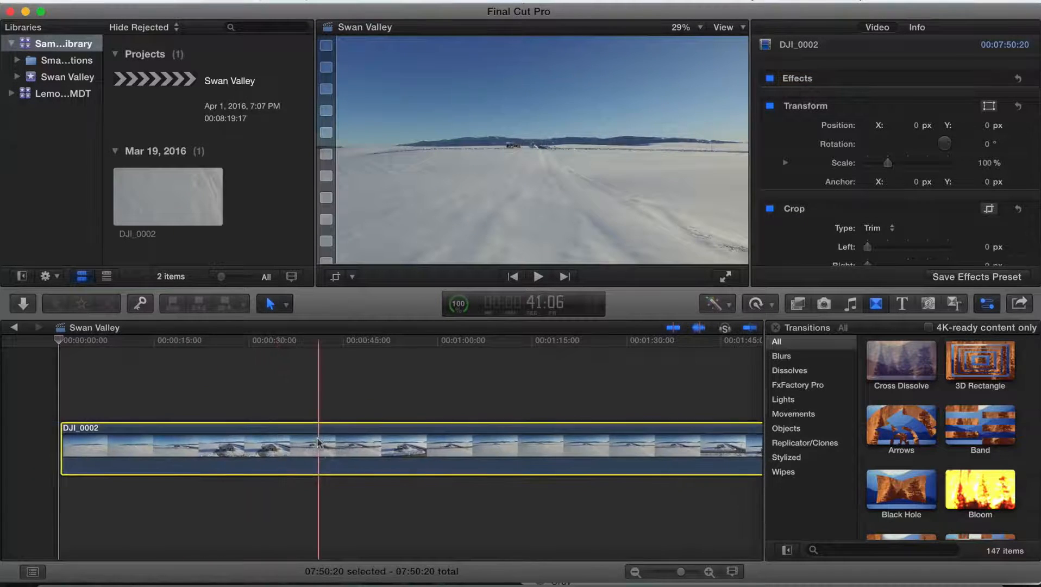
mouse_move(214, 460)
mouse_down()
mouse_move(242, 445)
mouse_move(400, 448)
mouse_move(203, 447)
mouse_up()
drag(136, 434, 226, 444)
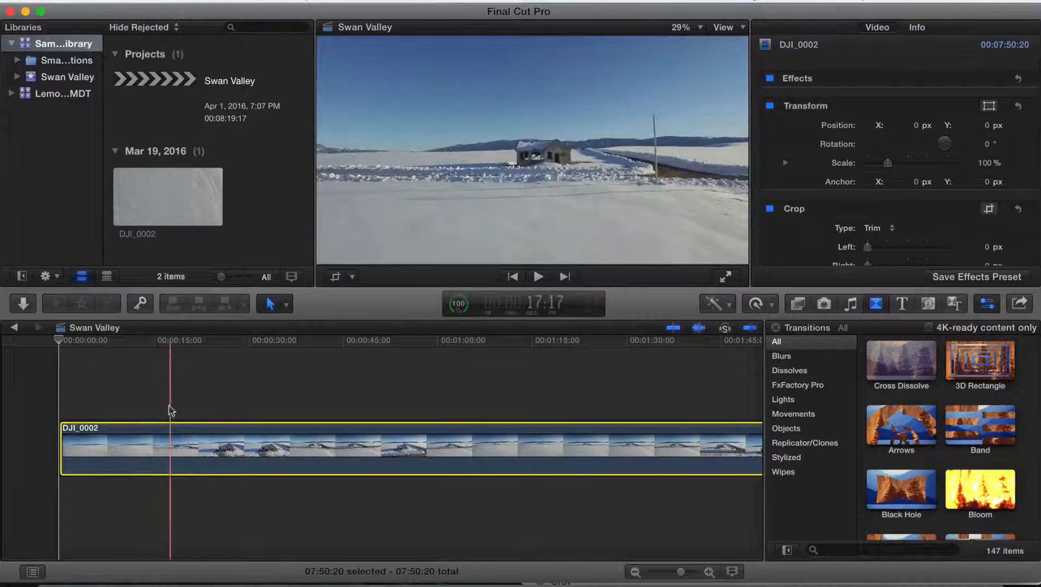
- Switch to the Position tool and move the clip right, leaving a gap of about 25 seconds before it
click(275, 305)
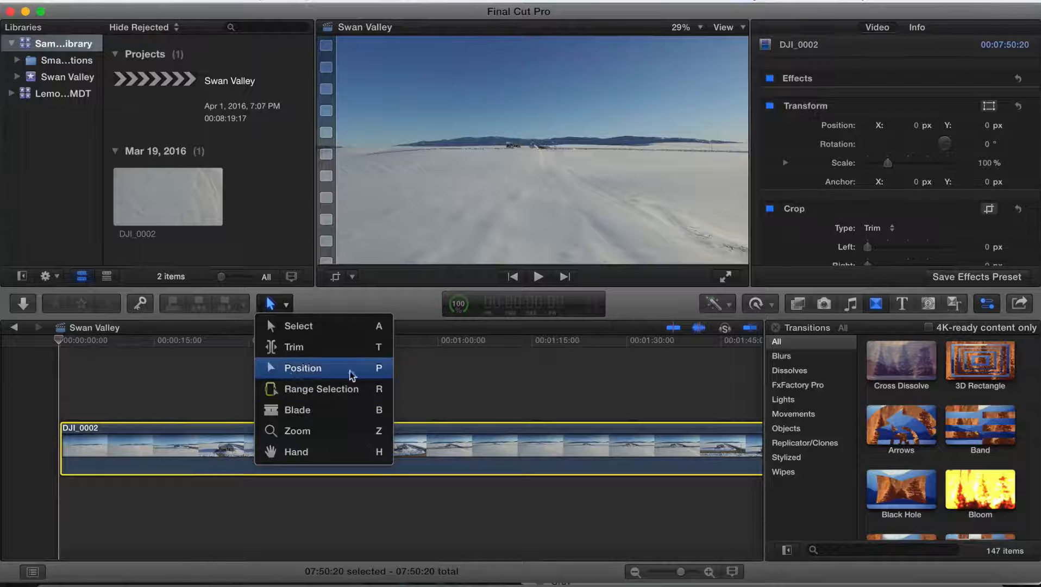
click(284, 304)
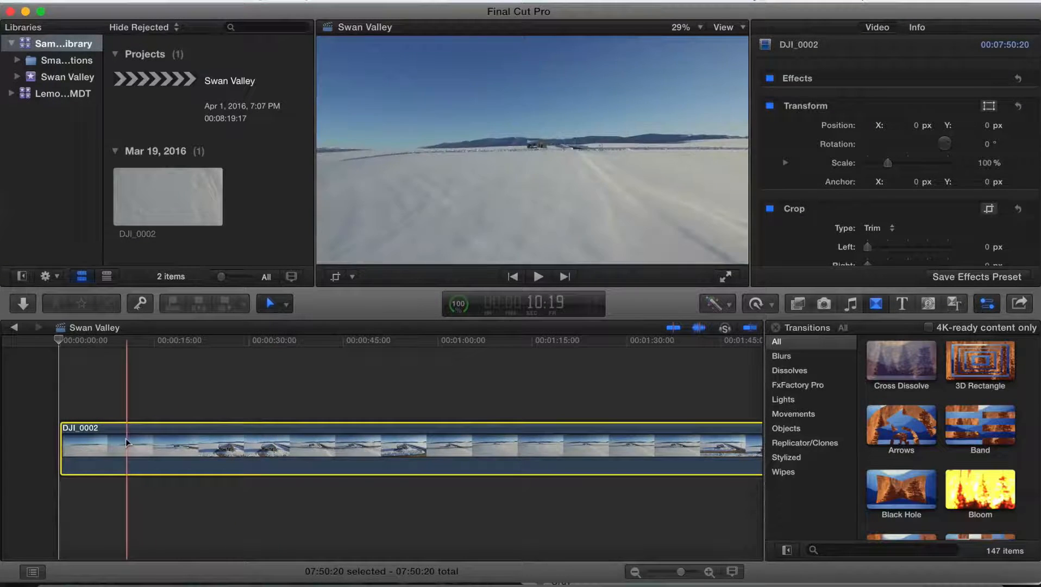
drag(125, 437, 221, 438)
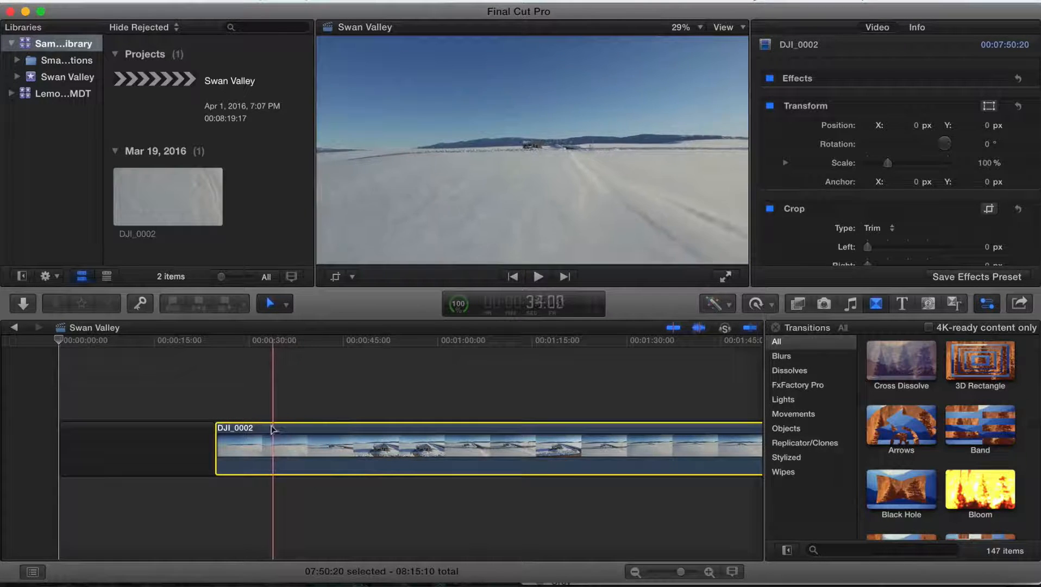
- Split the clip at the playhead and delete the short piece before the cut
key(cmd+b)
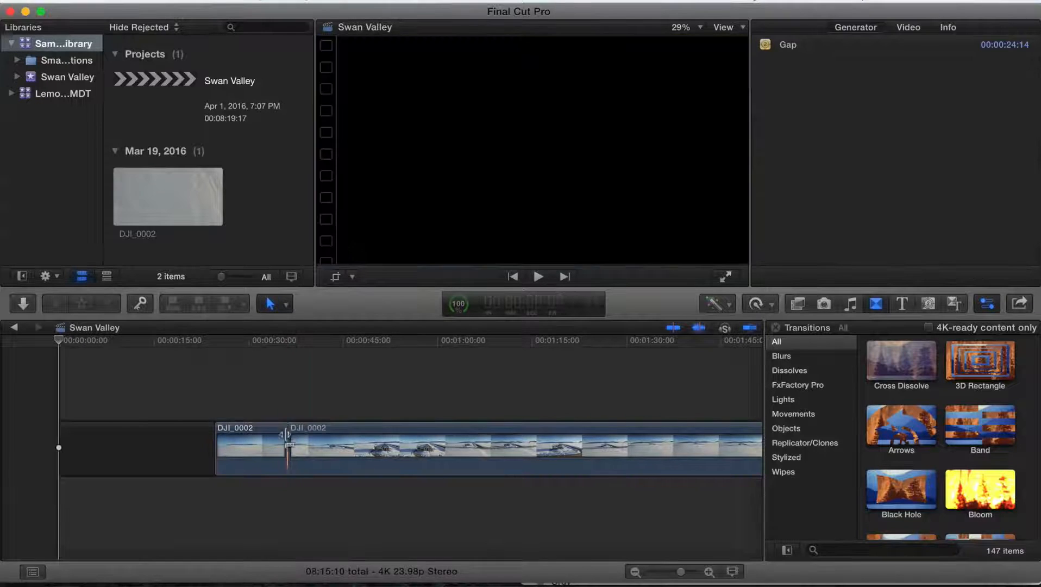
click(272, 437)
key(Delete)
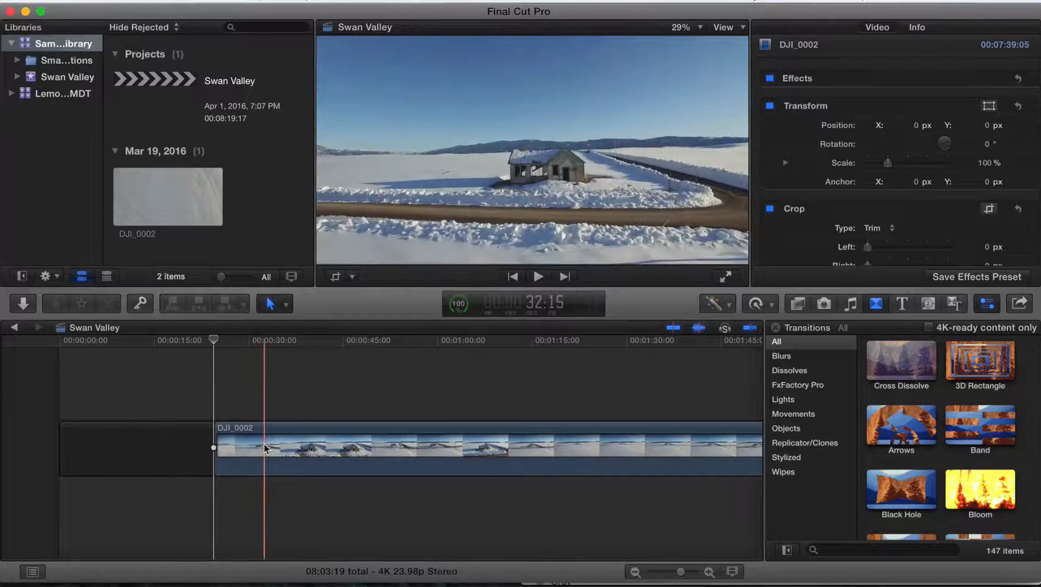
- Blade the clip about eight seconds after its start and return to the Select tool
key(b)
click(265, 444)
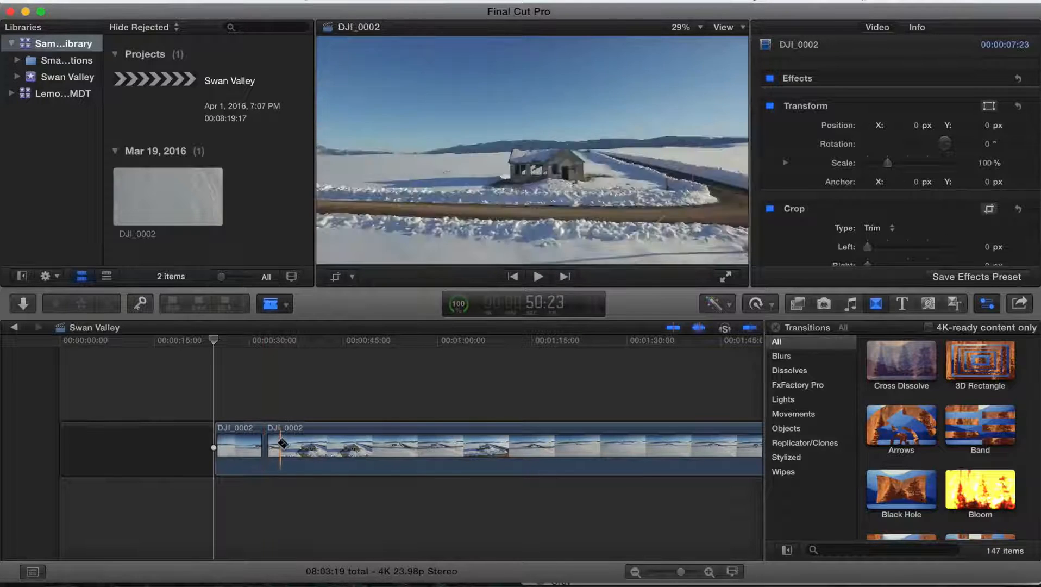
key(a)
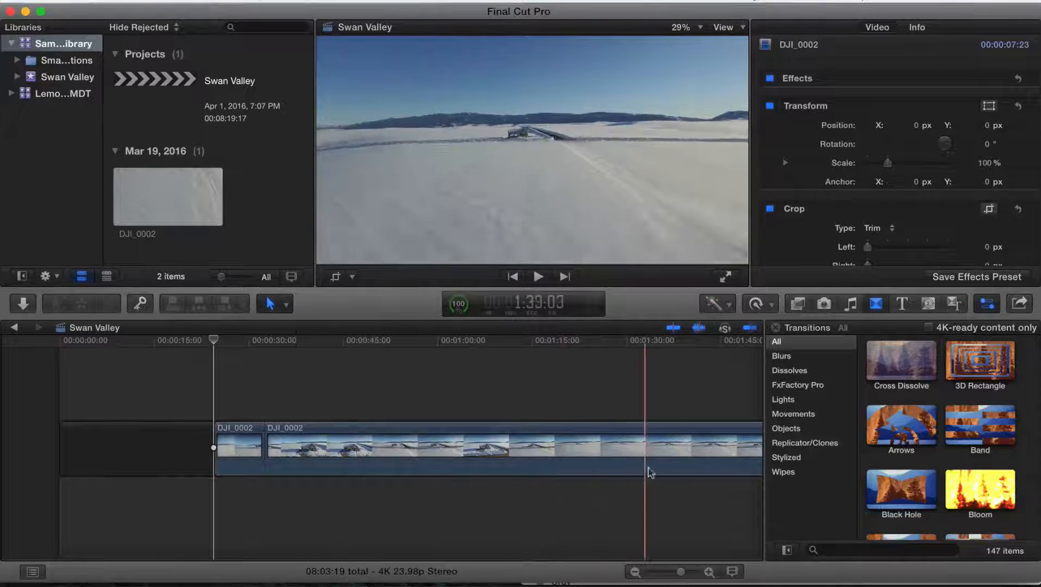
scroll(705, 470, right, 5)
scroll(703, 467, right, 8)
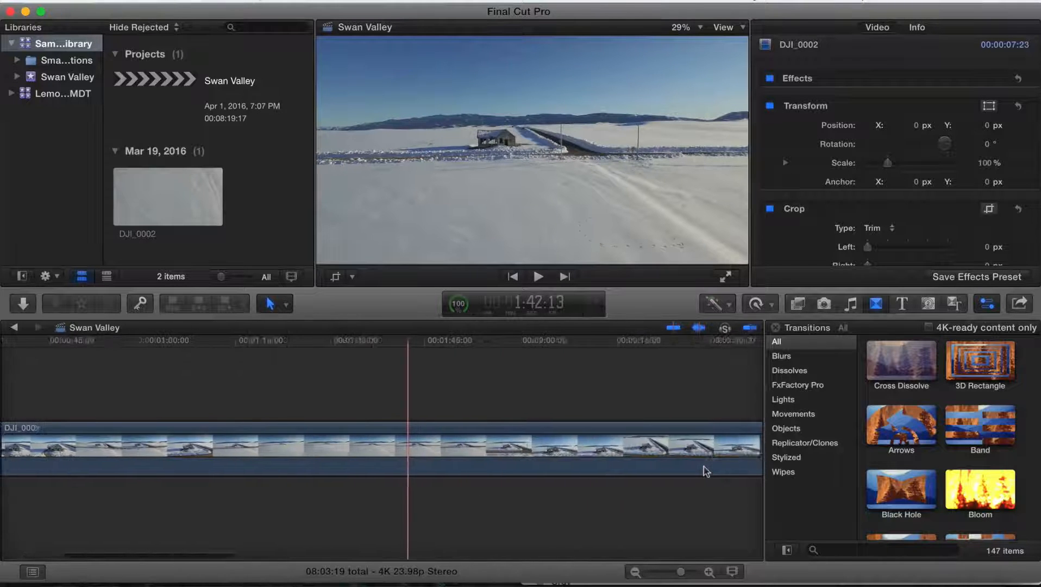
scroll(646, 433, right, 6)
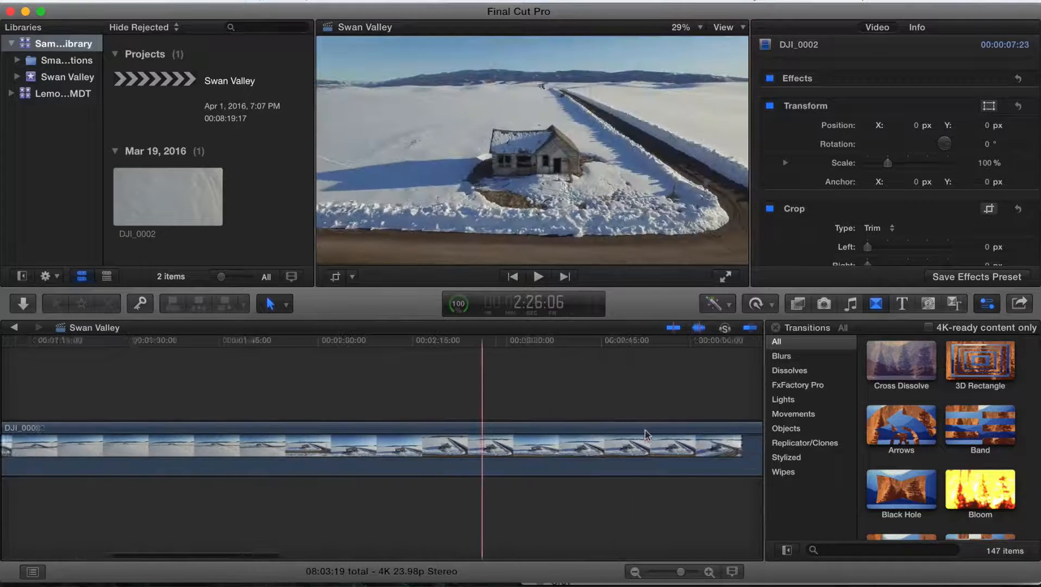
- Blade the clip at about 3:02 on the timeline
scroll(655, 432, right, 7)
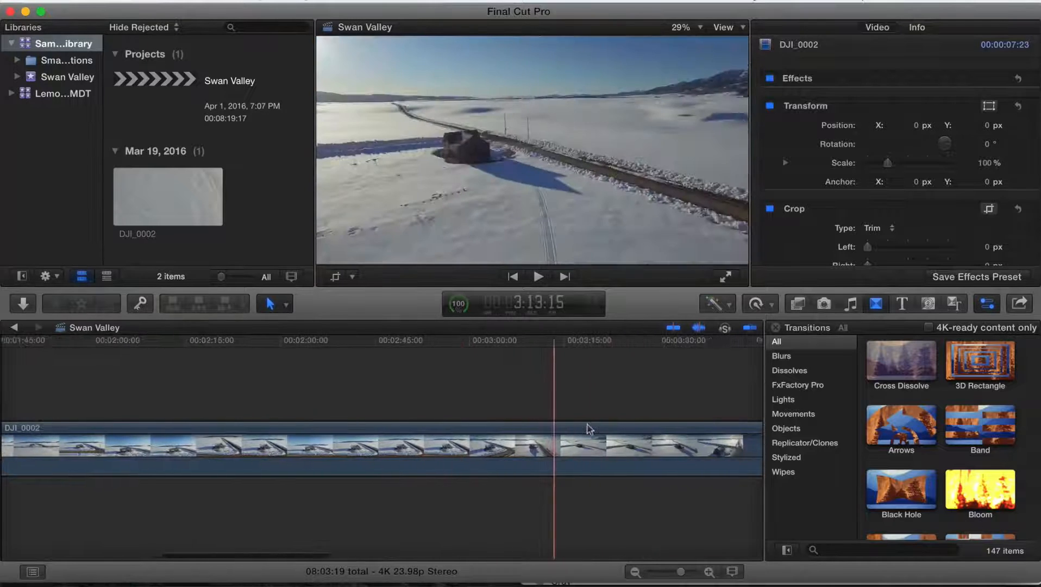
scroll(578, 432, right, 2)
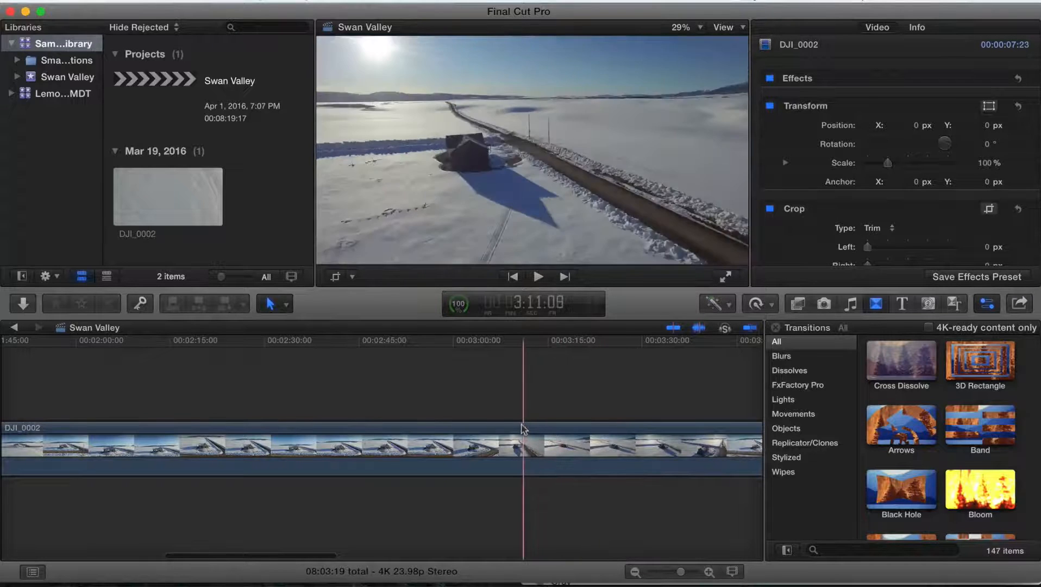
key(b)
click(464, 427)
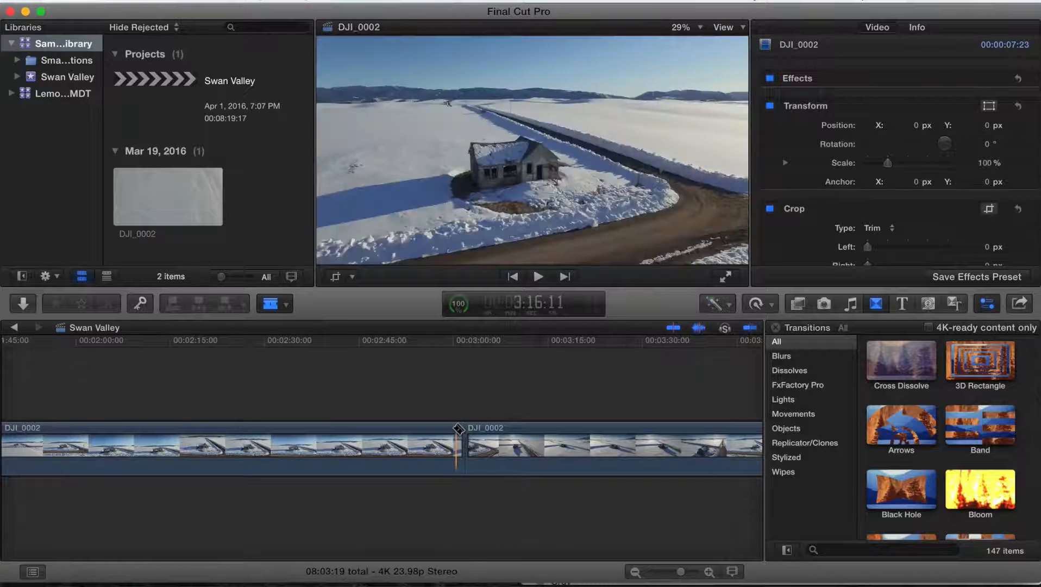
- Select the segment between the two cuts with the Select tool and delete it
scroll(458, 430, left, 4)
key(a)
click(444, 438)
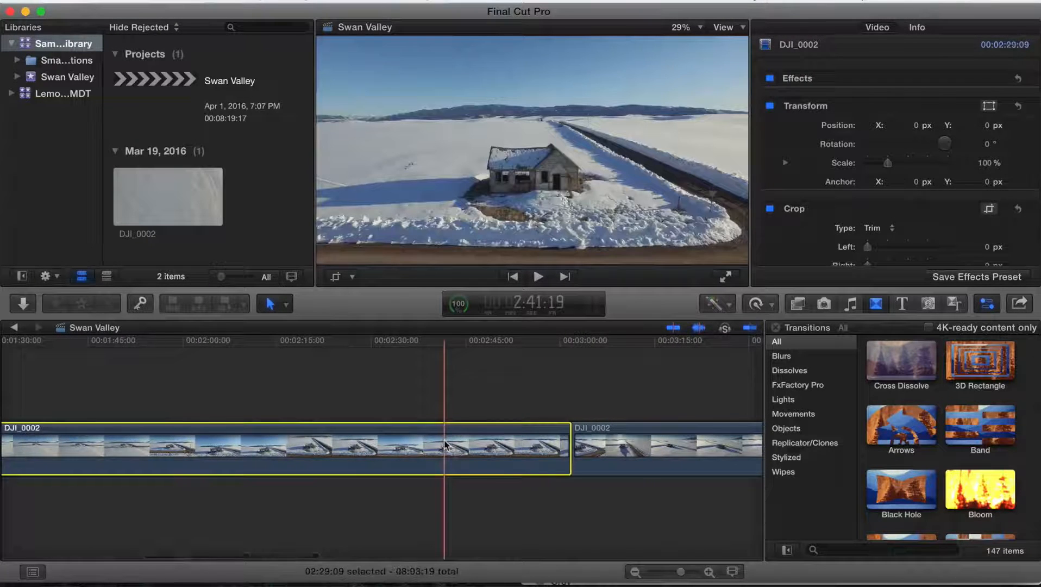
key(Delete)
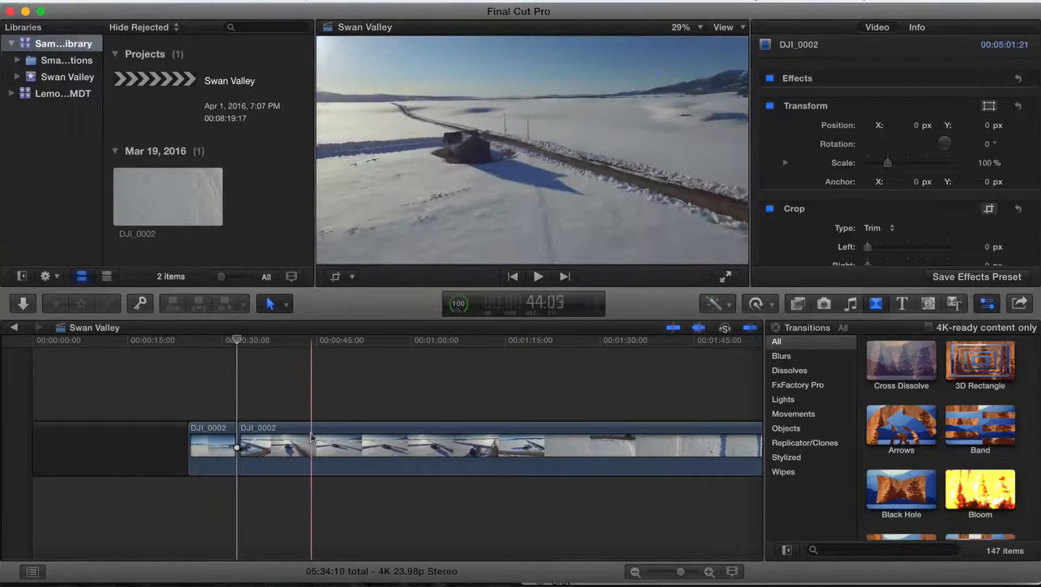
- Split the clip at the playhead and delete the remaining footage after the cut
key(super+b)
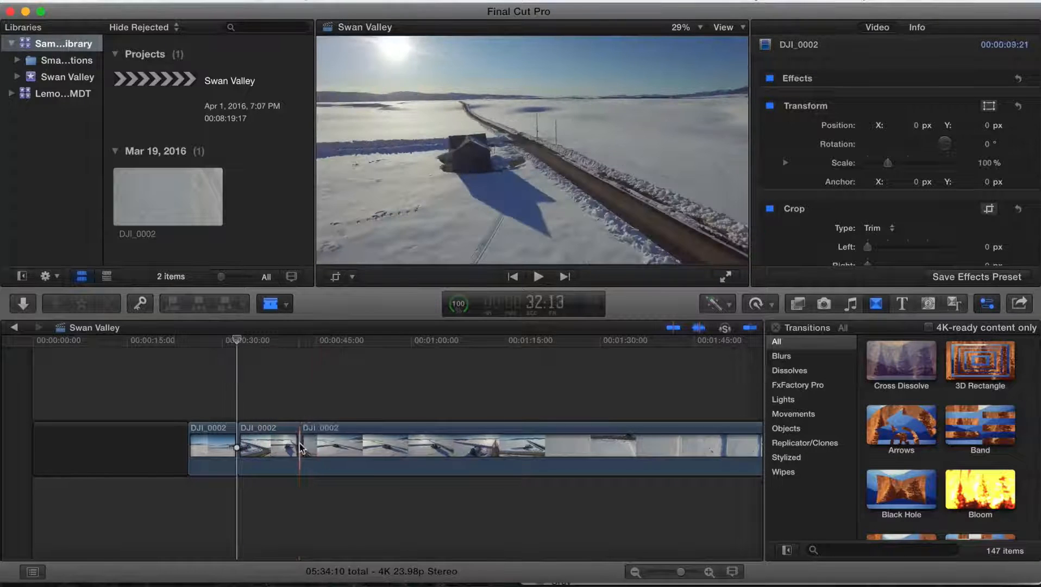
click(333, 433)
key(Delete)
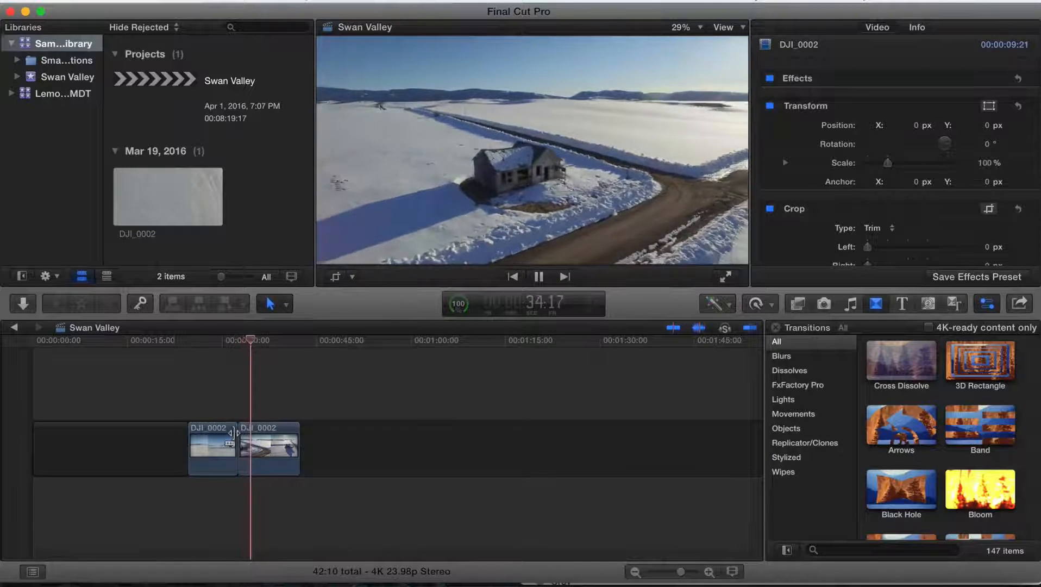
- Preview the edit and reverse the second short clip segment on the timeline
key(space)
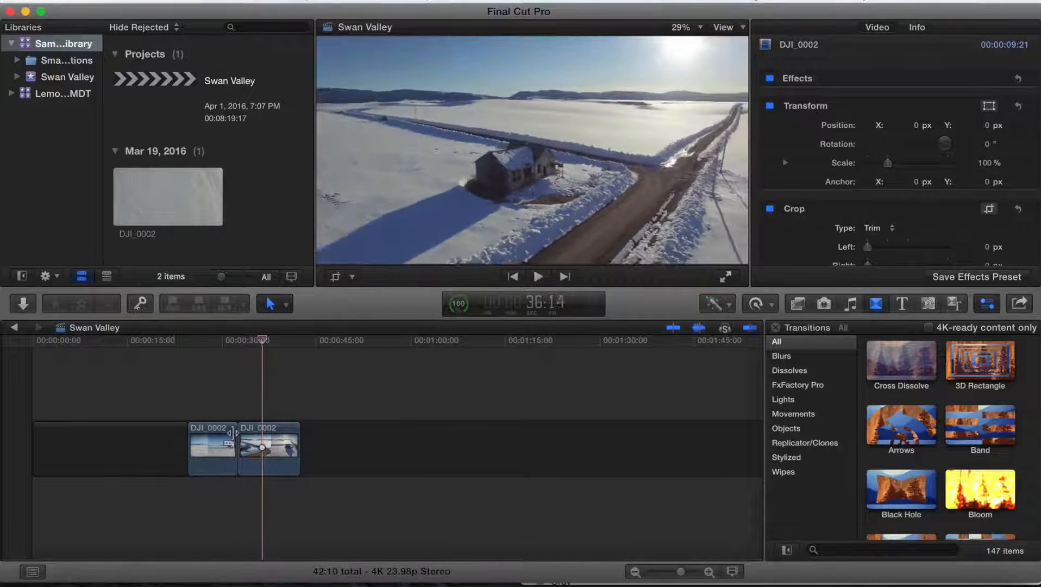
key(space)
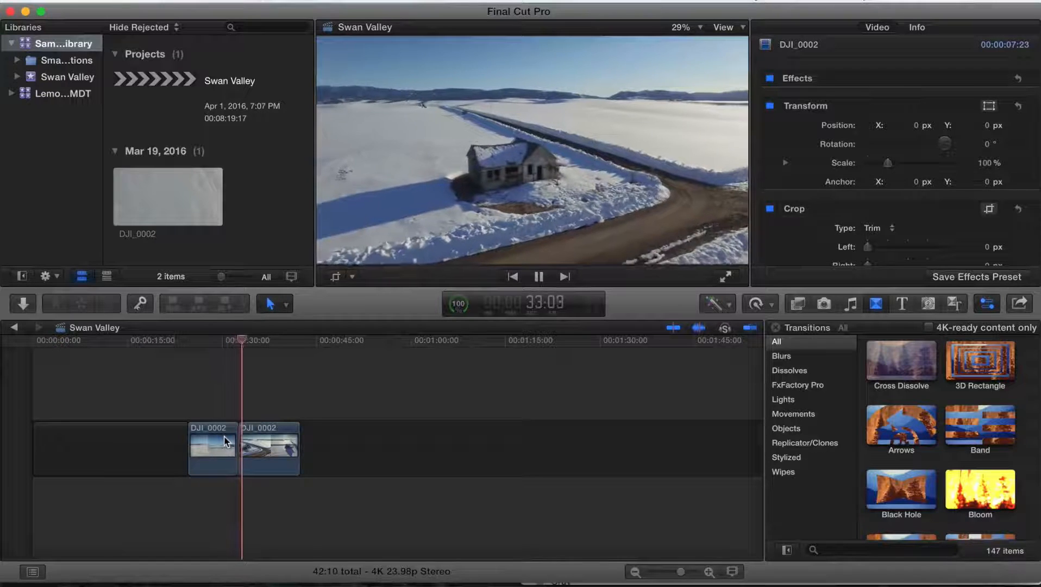
key(space)
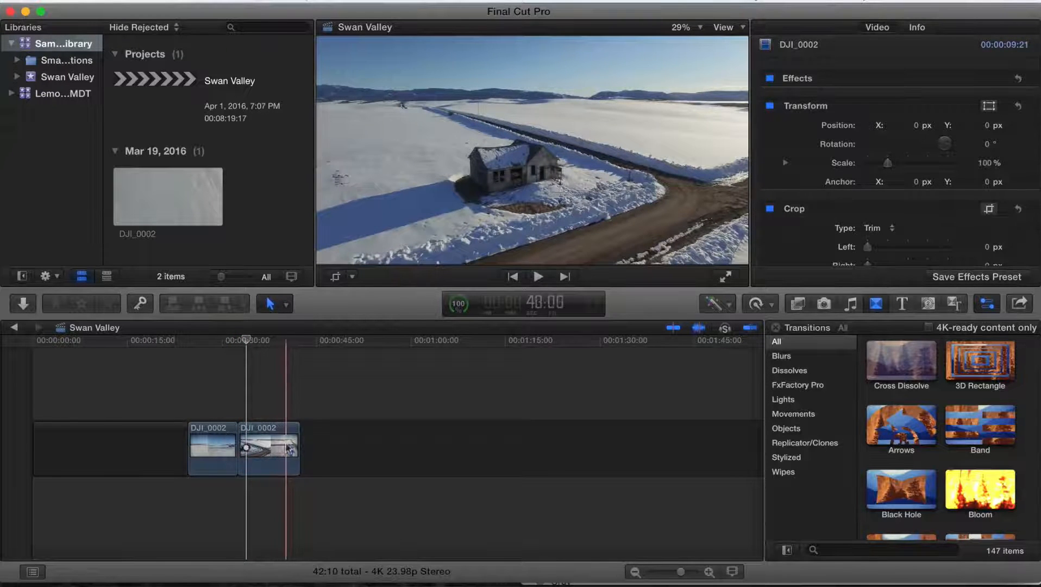
click(300, 441)
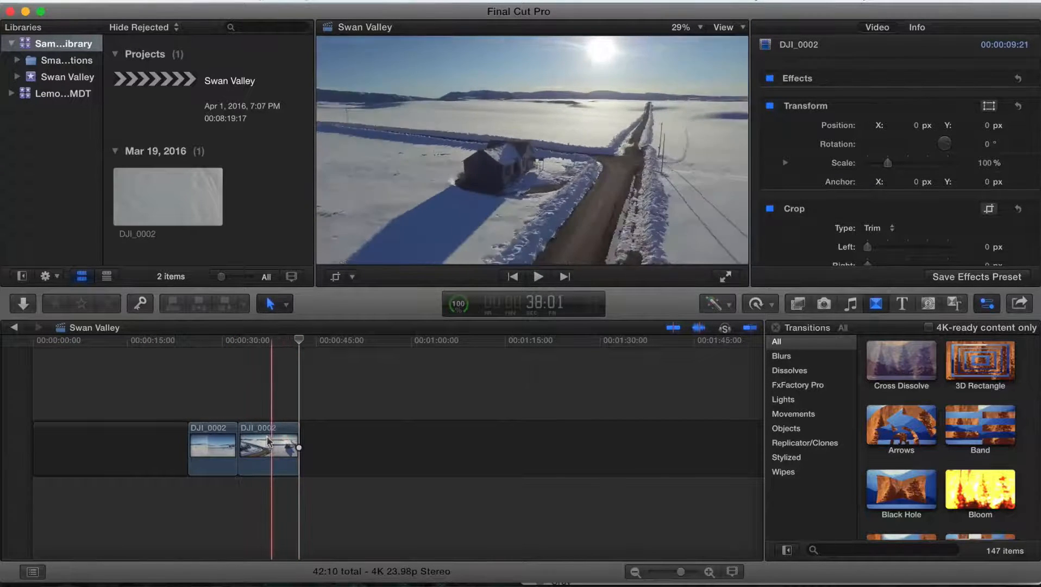
click(267, 407)
click(259, 441)
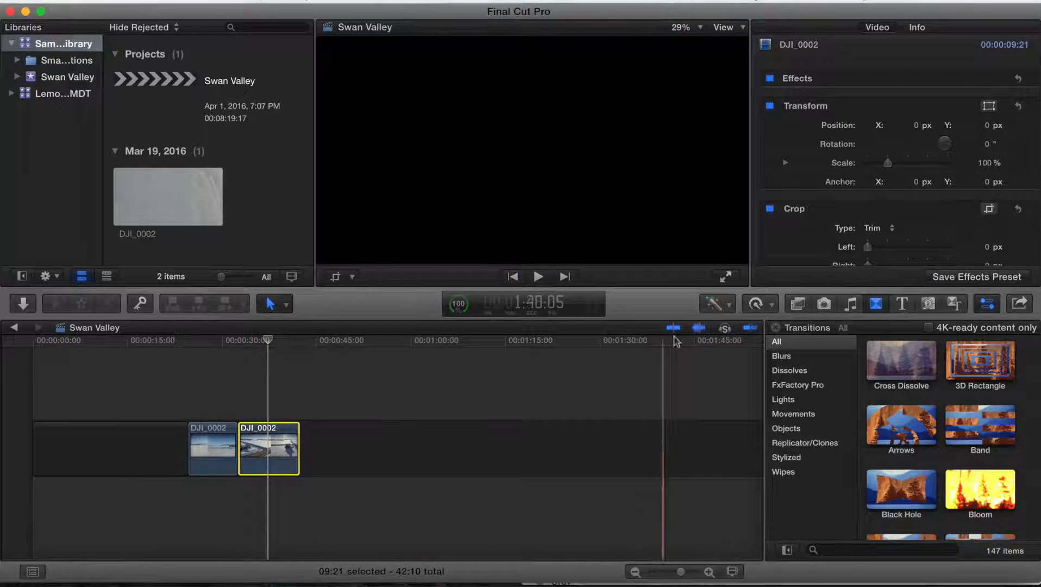
click(773, 307)
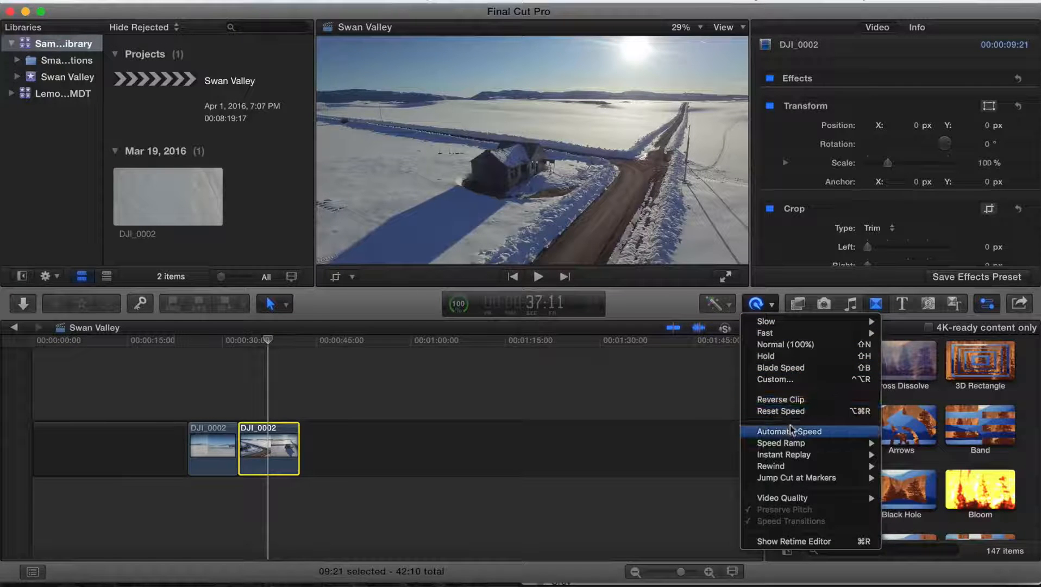
click(798, 400)
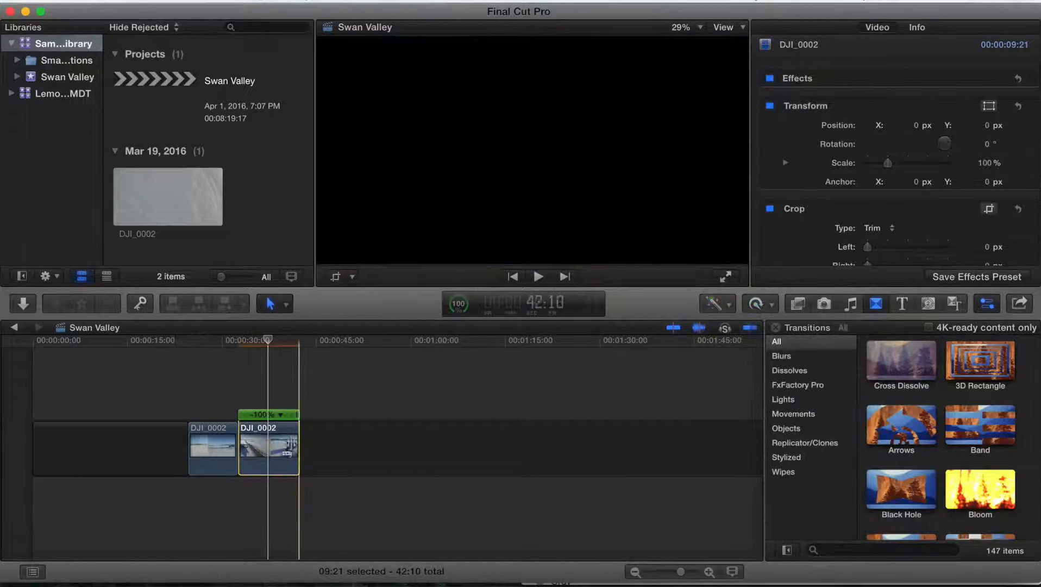
- Play back the reversed clip and browse the Effects, Photos, Music and Transitions browsers
key(space)
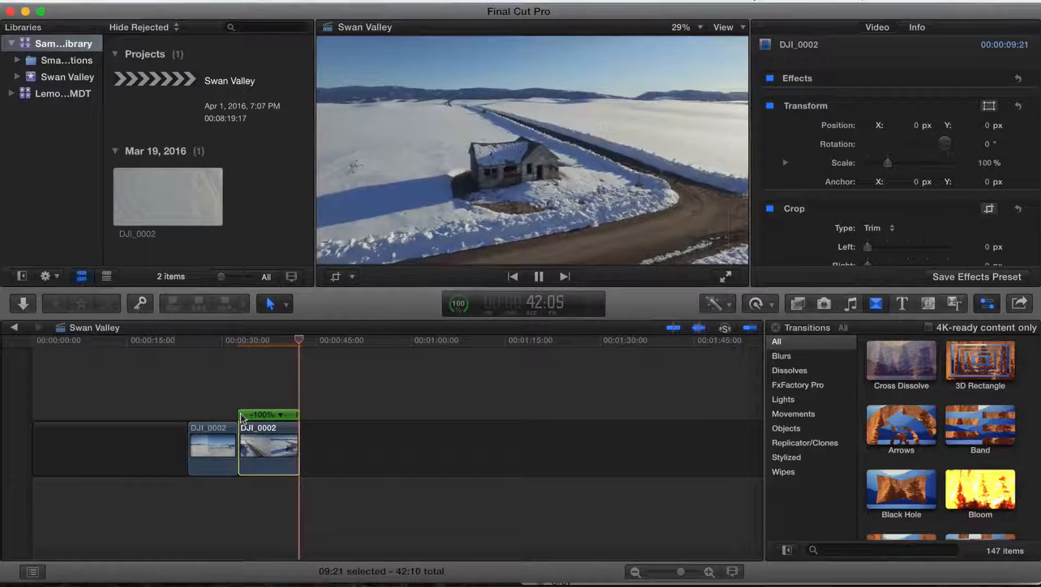
key(space)
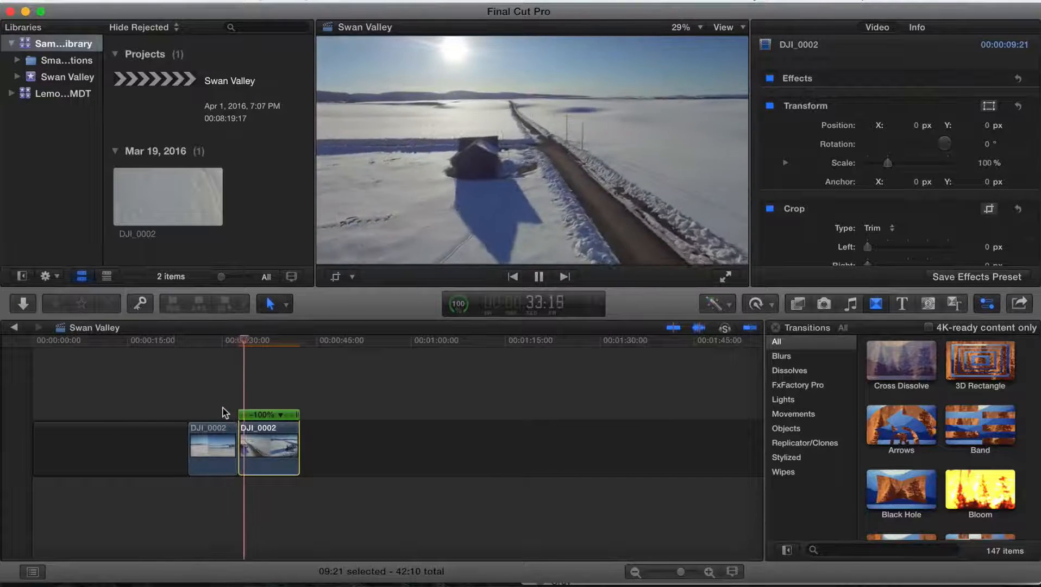
key(space)
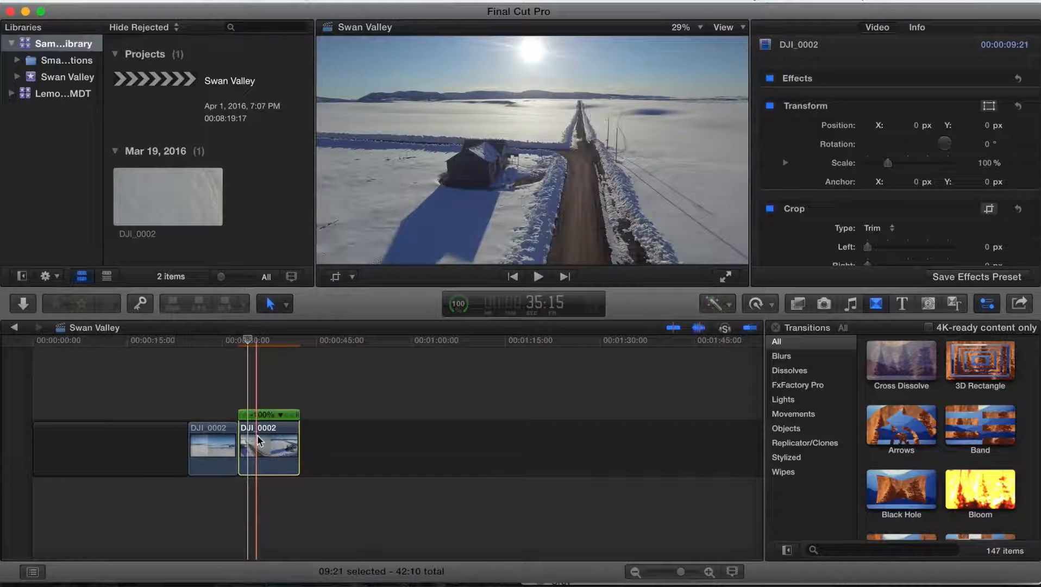
click(797, 303)
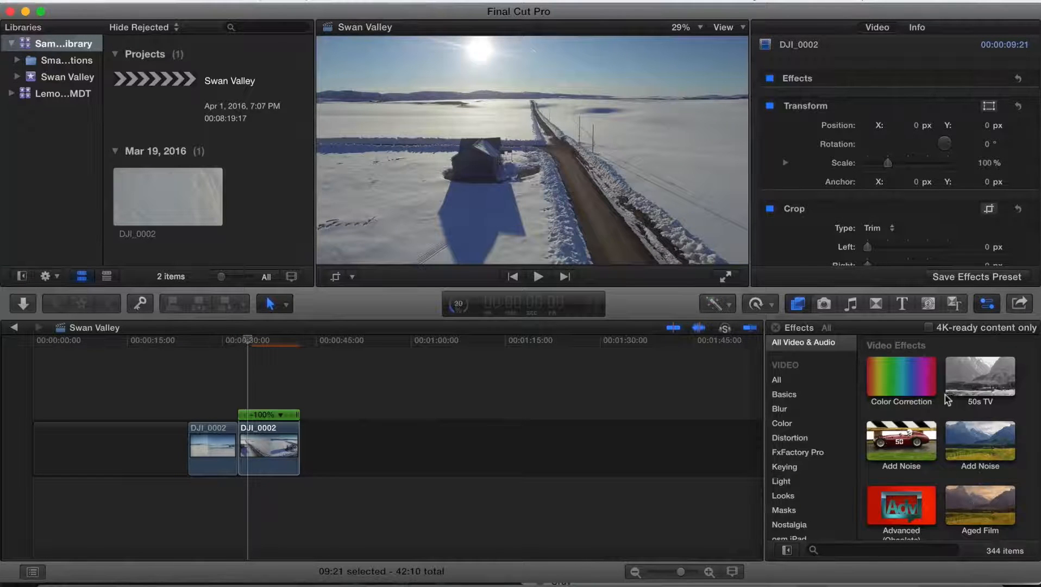
click(823, 304)
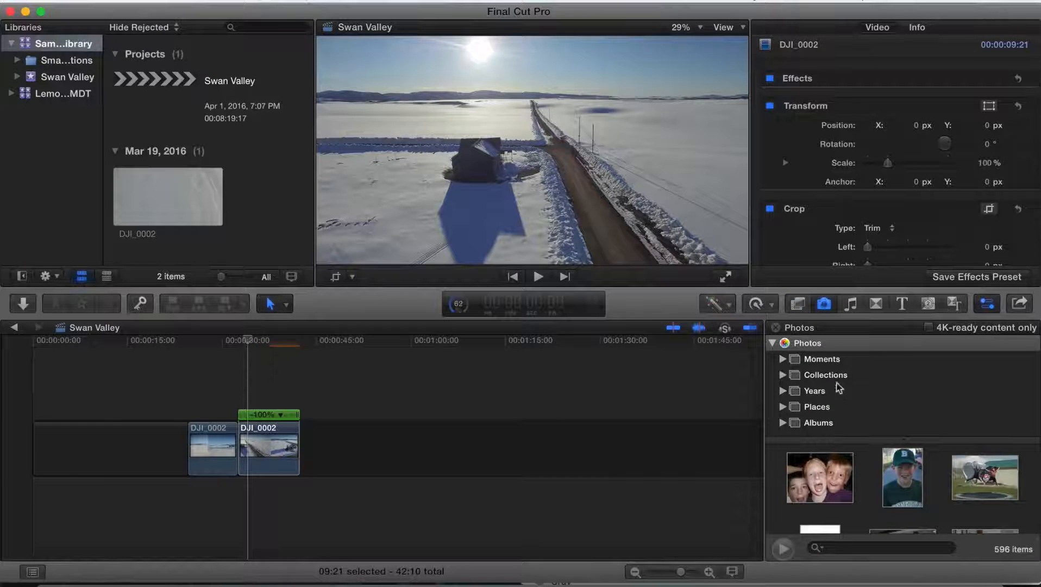
click(852, 302)
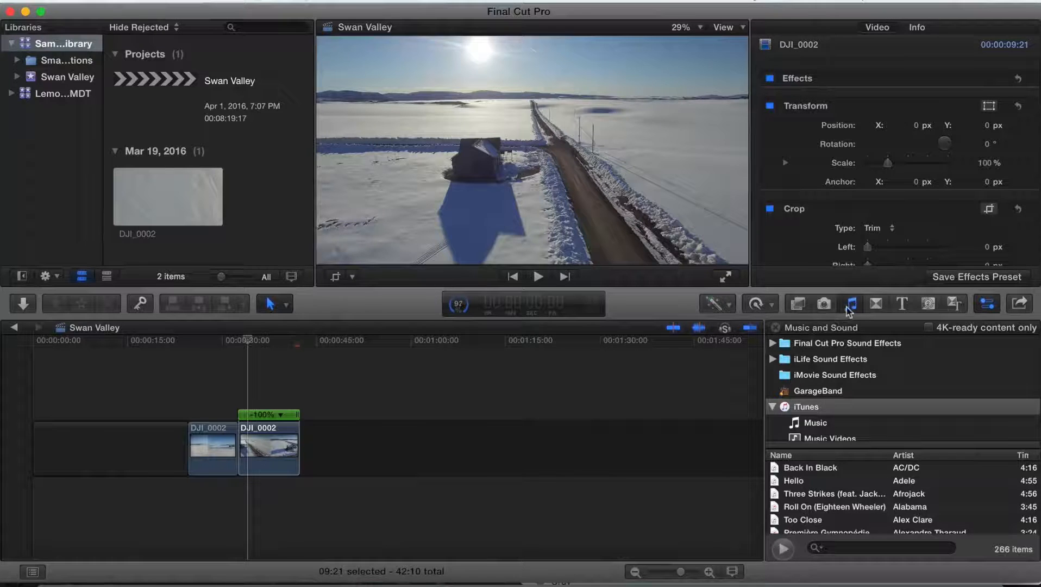
click(876, 304)
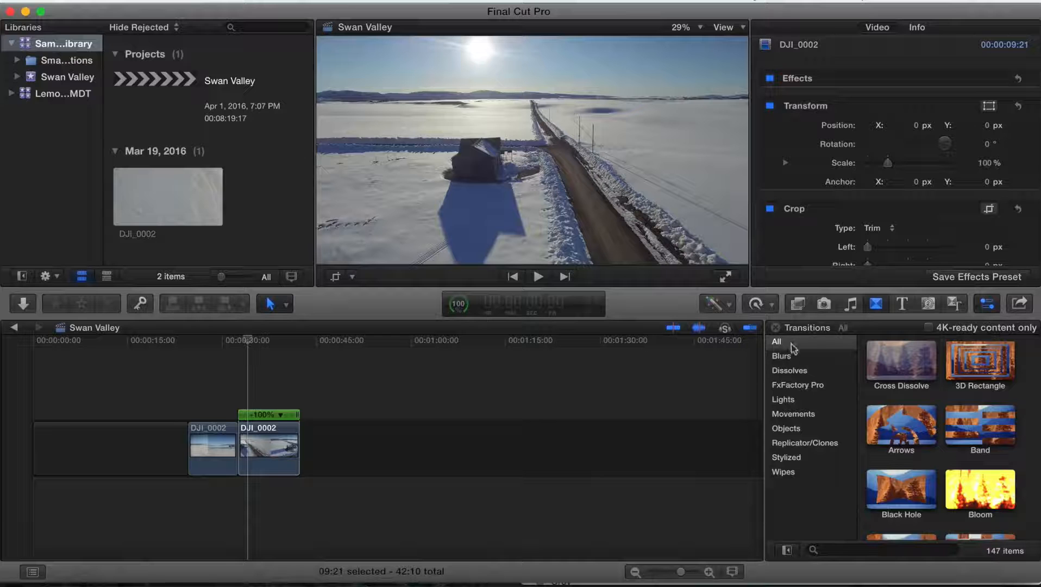
- Apply a Cross Dissolve transition at the edit point between the two clips
click(797, 374)
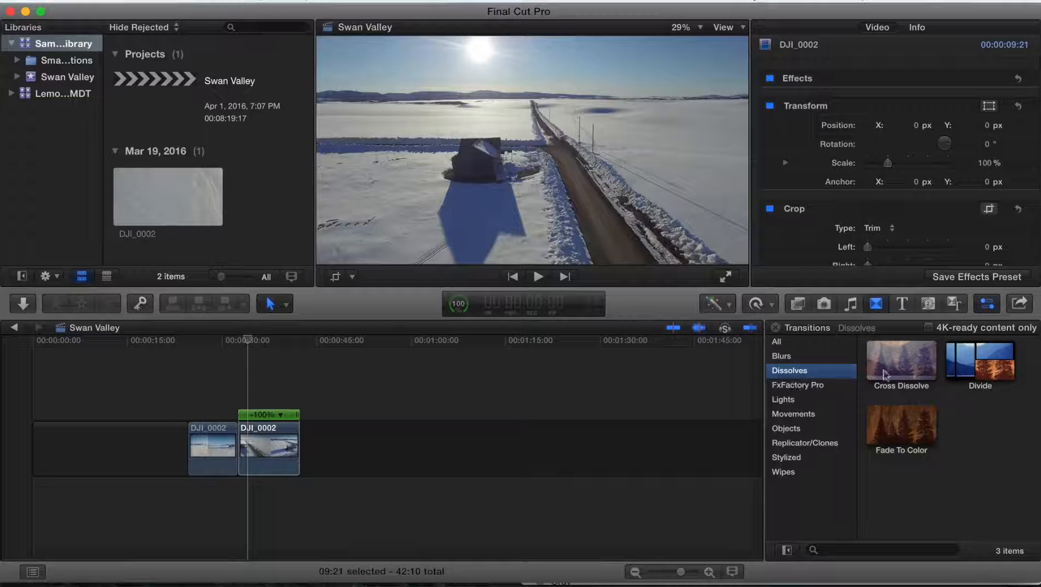
click(791, 342)
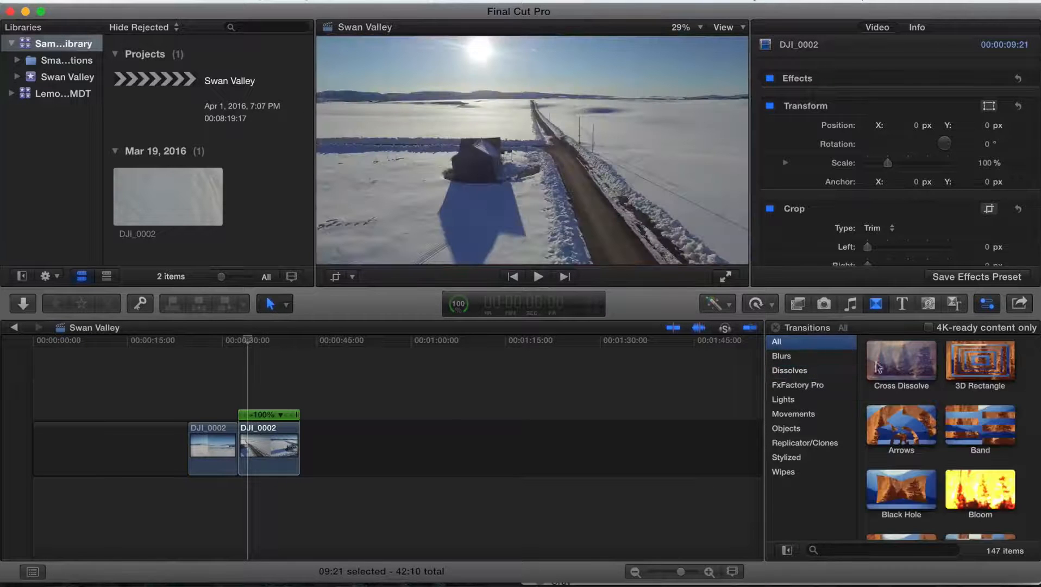
click(895, 367)
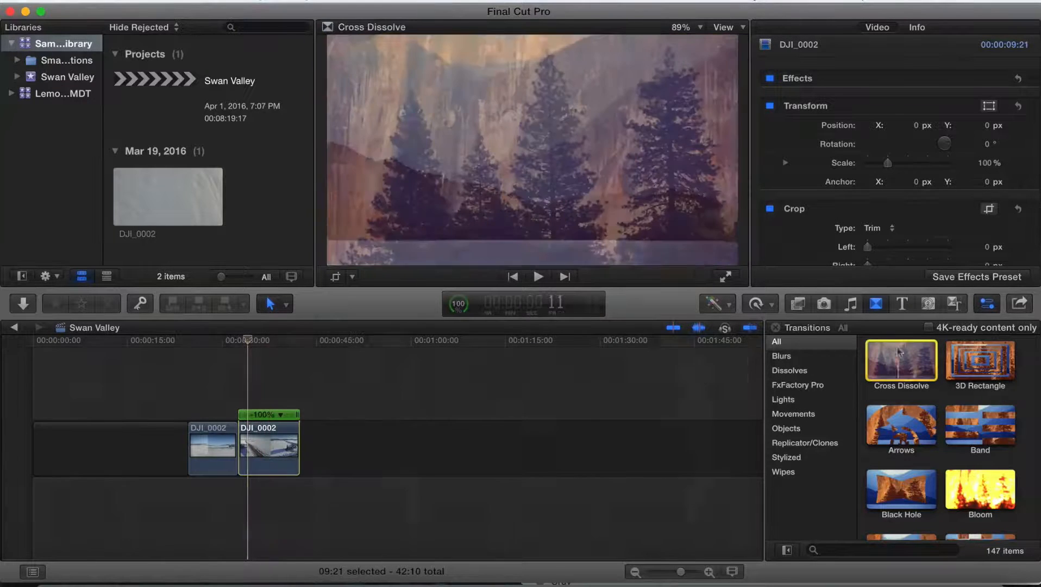
drag(900, 352, 247, 445)
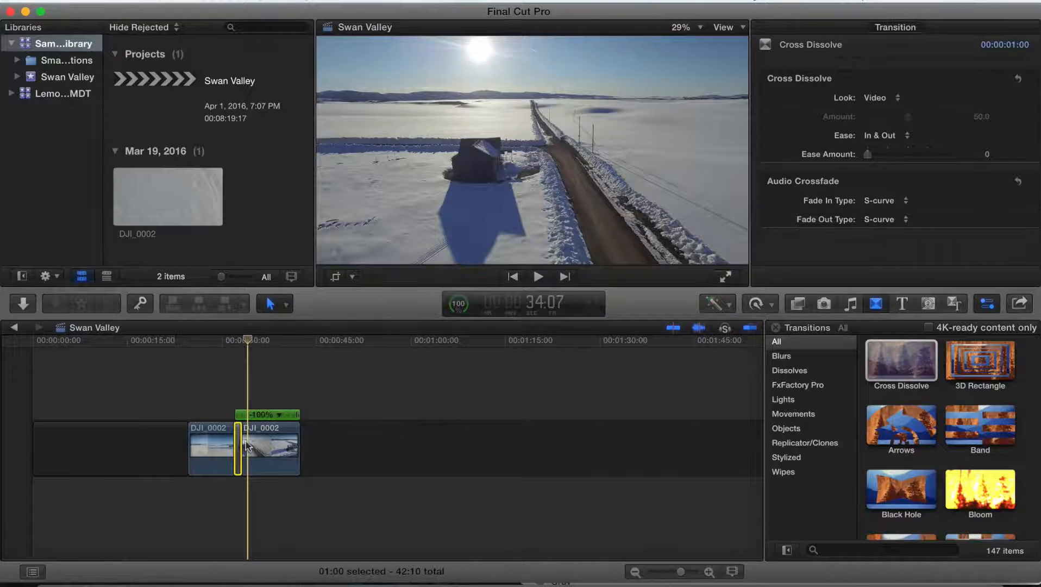
- Lengthen the cross dissolve to about 2 seconds and preview it
key(super+equal)
key(super+equal)
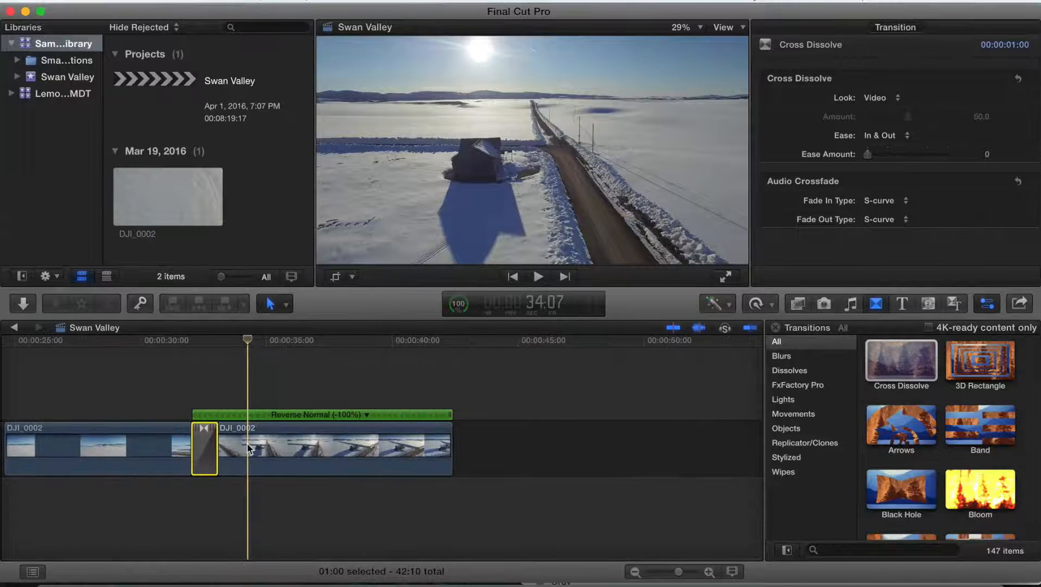
key(super+minus)
key(super+minus)
key(super+minus)
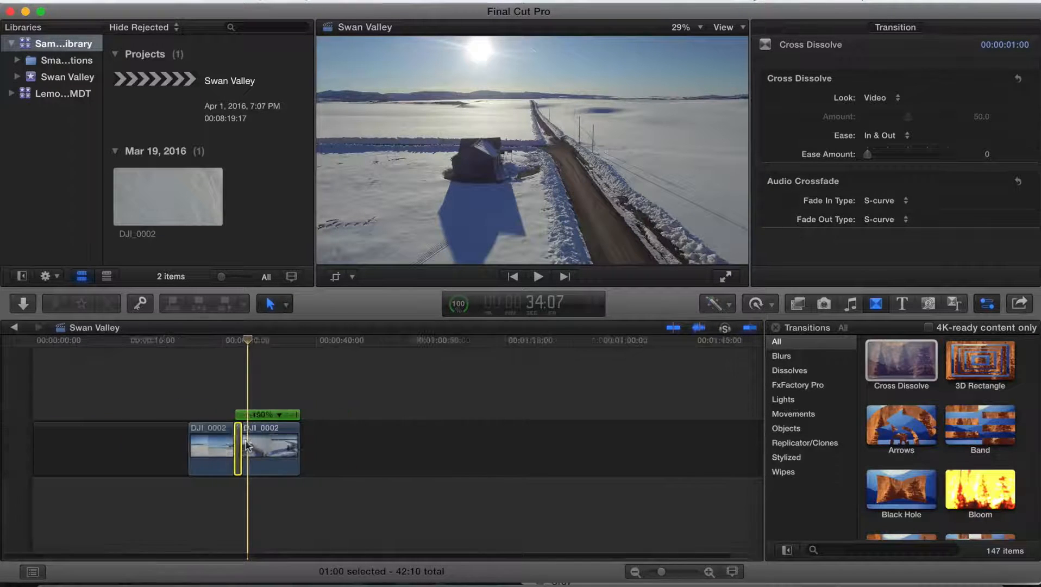
key(super+equal)
key(super+equal)
key(super+equal)
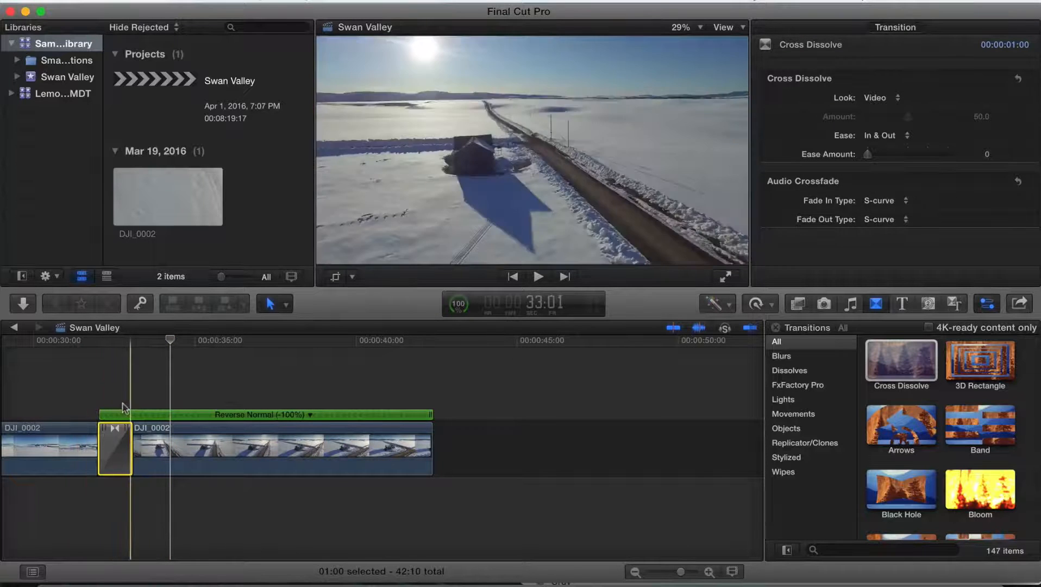
scroll(90, 398, left, 10)
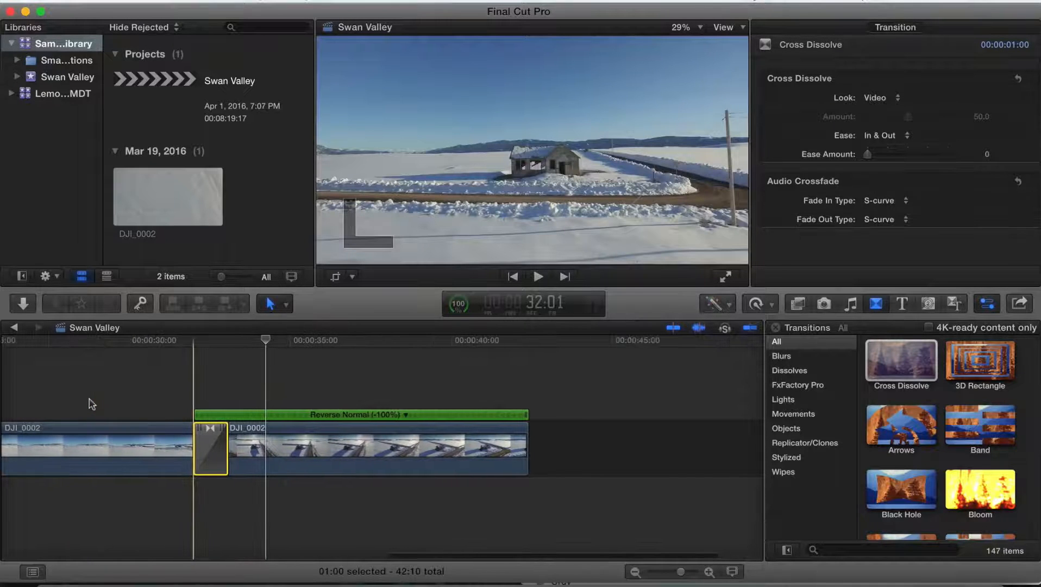
key(slash)
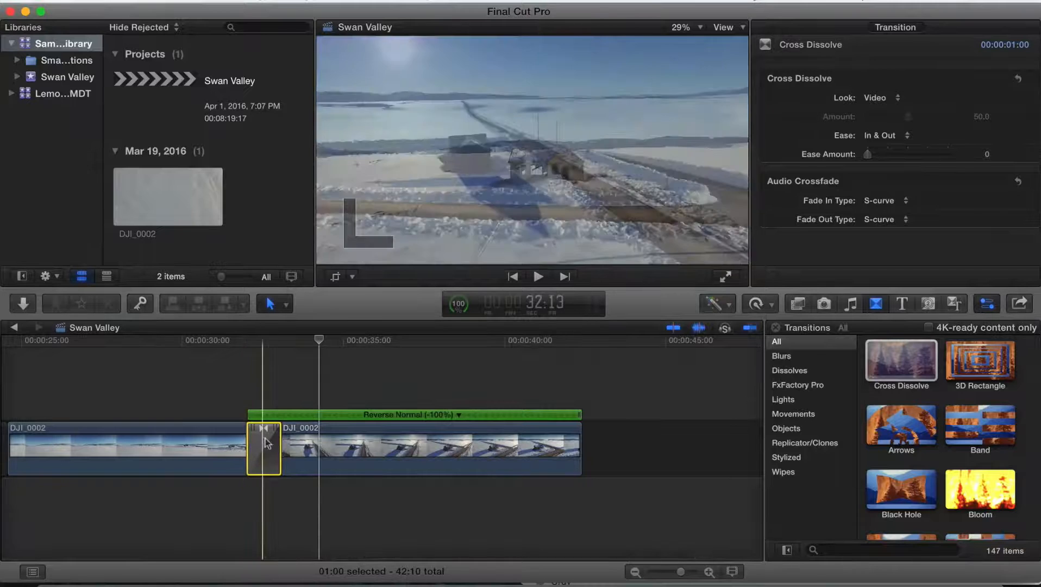
drag(279, 445, 219, 445)
key(space)
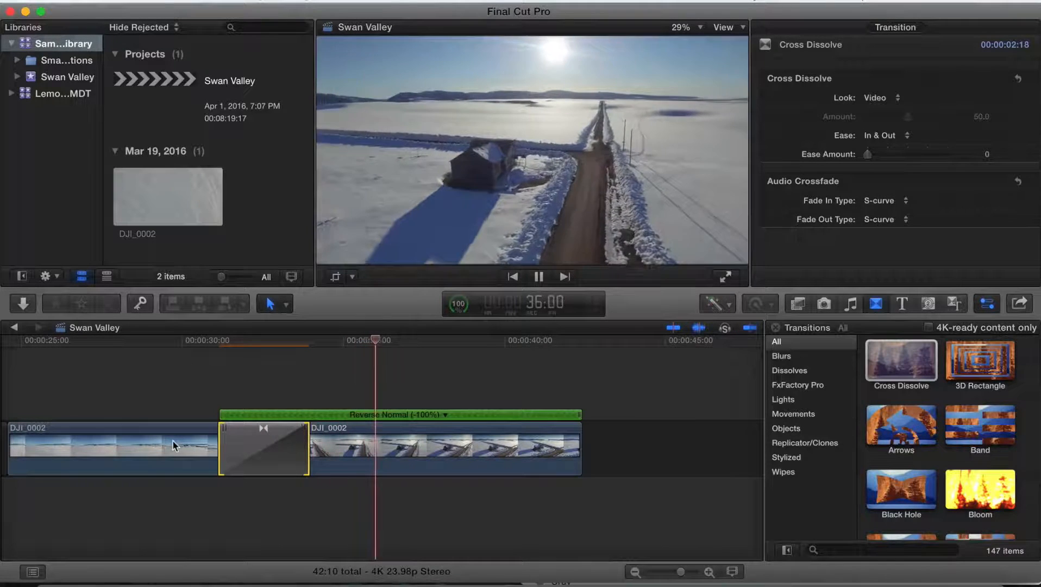
- Stretch the cross dissolve to about 5 seconds, preview it, and trim its end shorter
key(space)
drag(220, 435, 171, 432)
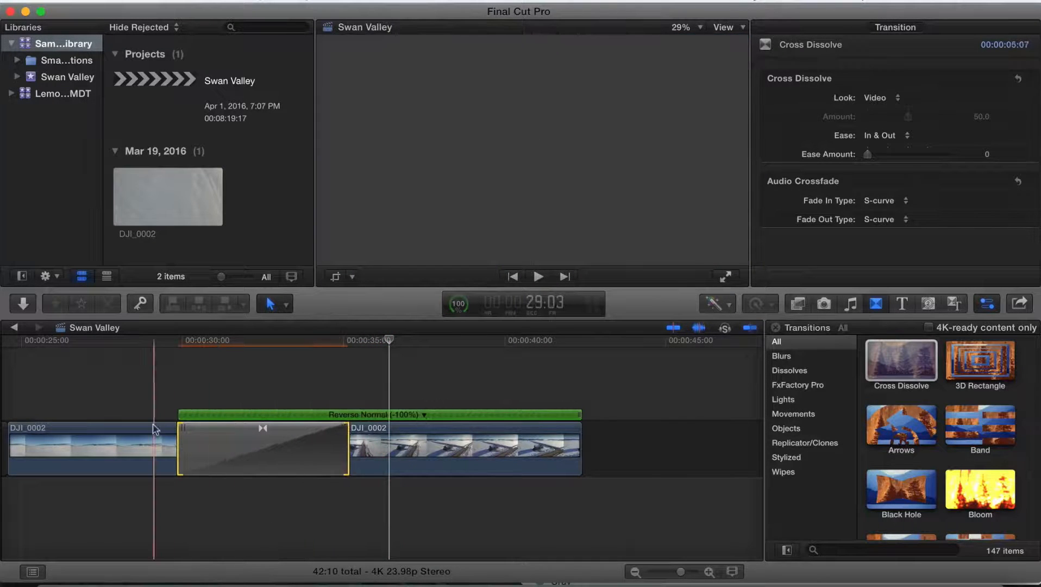
key(space)
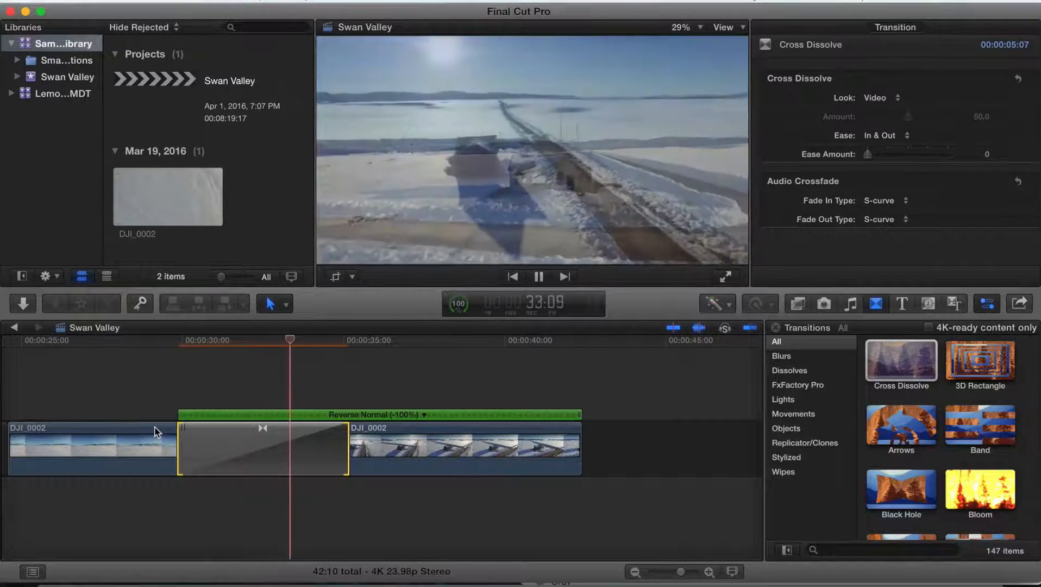
key(space)
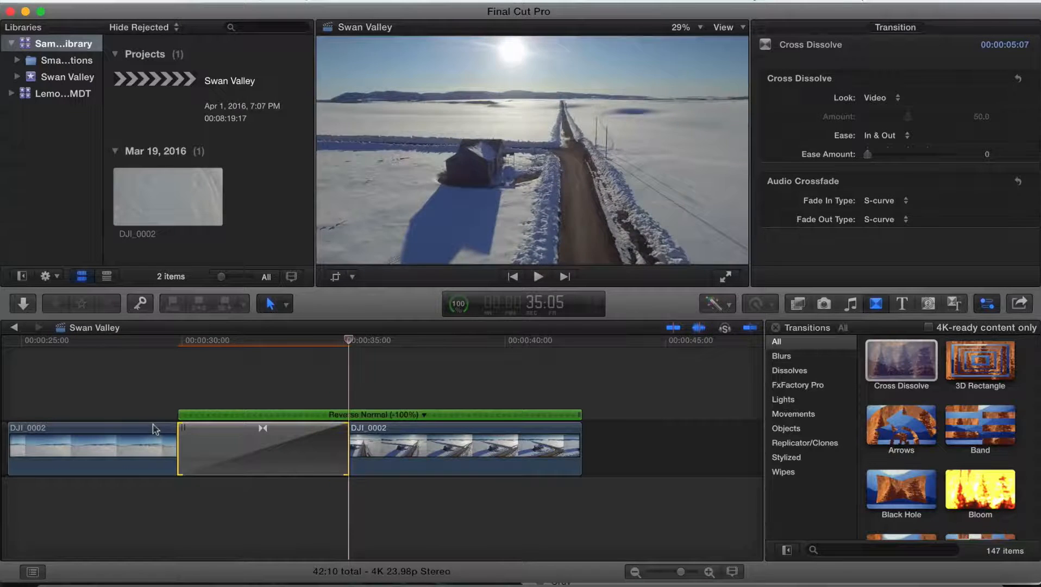
drag(341, 451, 299, 446)
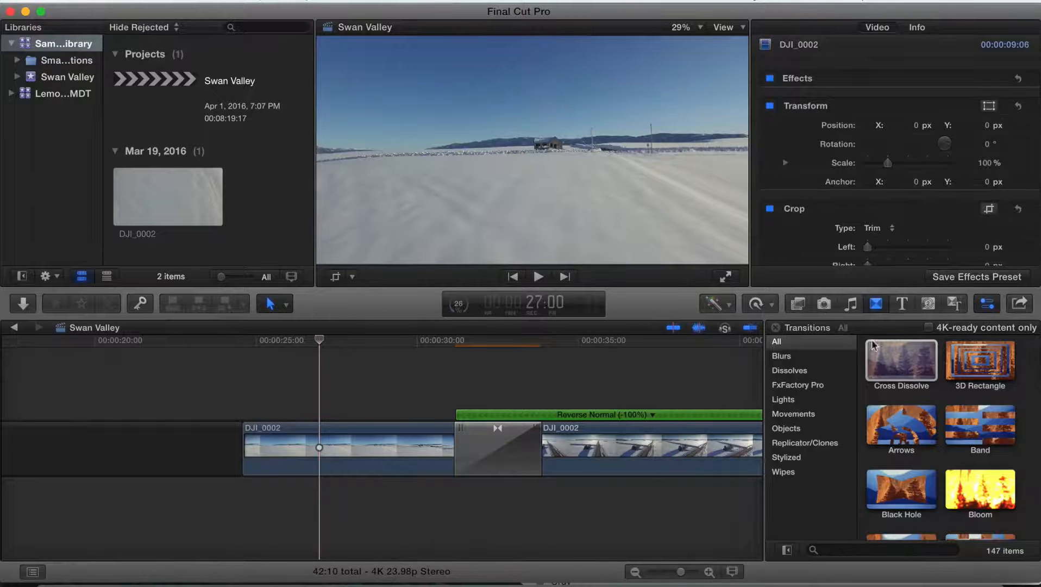
- Add a Basic Title above the start of the first clip on the timeline
click(903, 304)
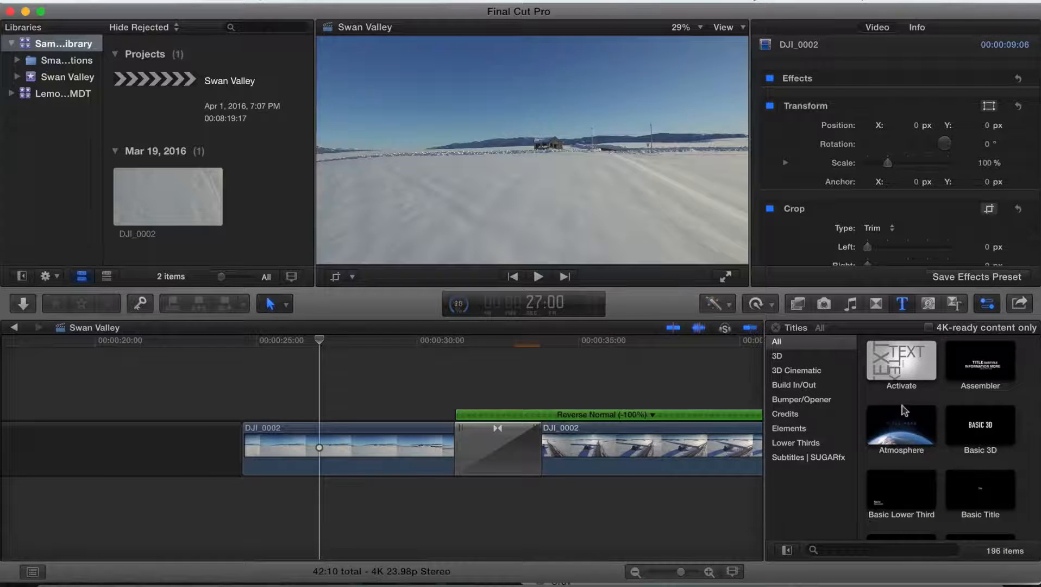
scroll(904, 411, down, 3)
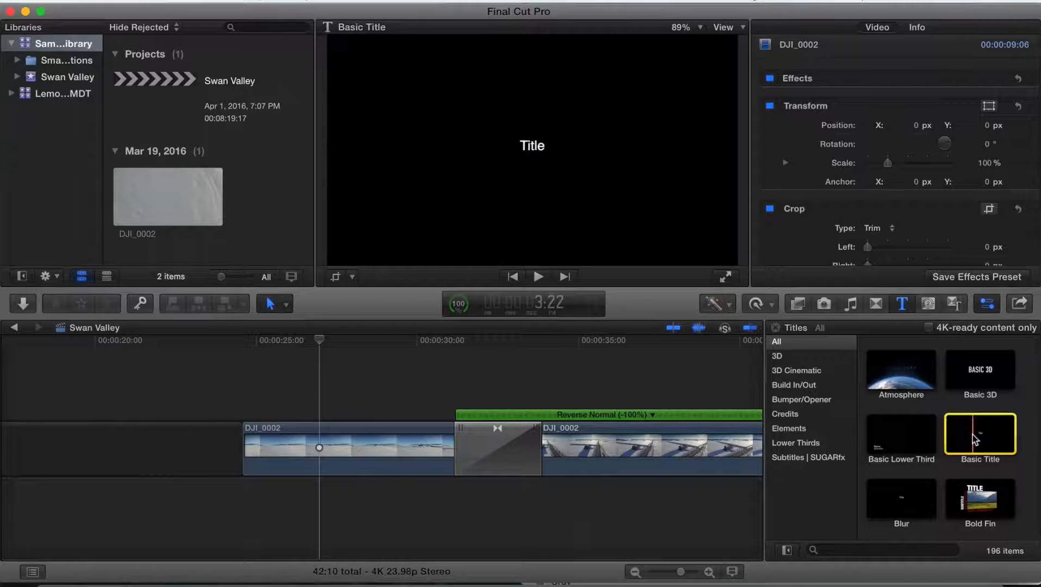
drag(984, 440, 249, 402)
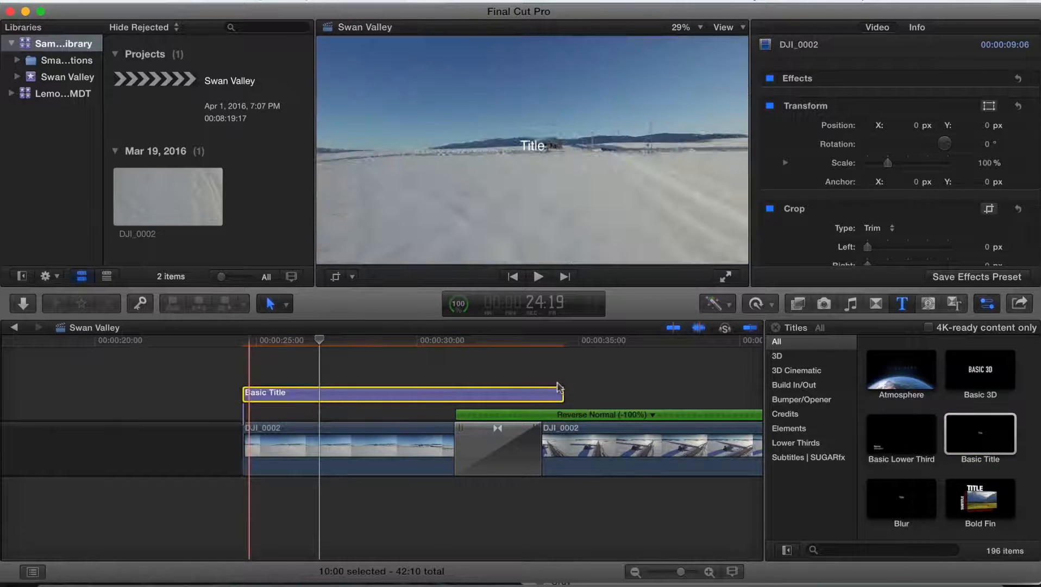
- Shorten the title by trimming its end back to about the 00:00:30 mark
click(561, 392)
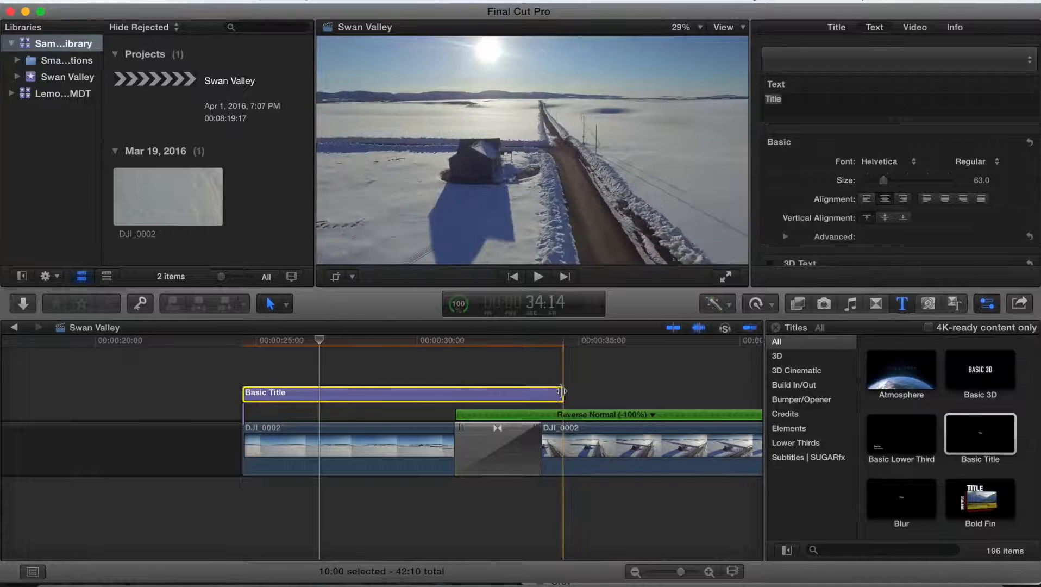
drag(542, 391, 444, 395)
- Change the title's text to Swan Valley Idaho
click(360, 388)
click(360, 404)
double_click(334, 410)
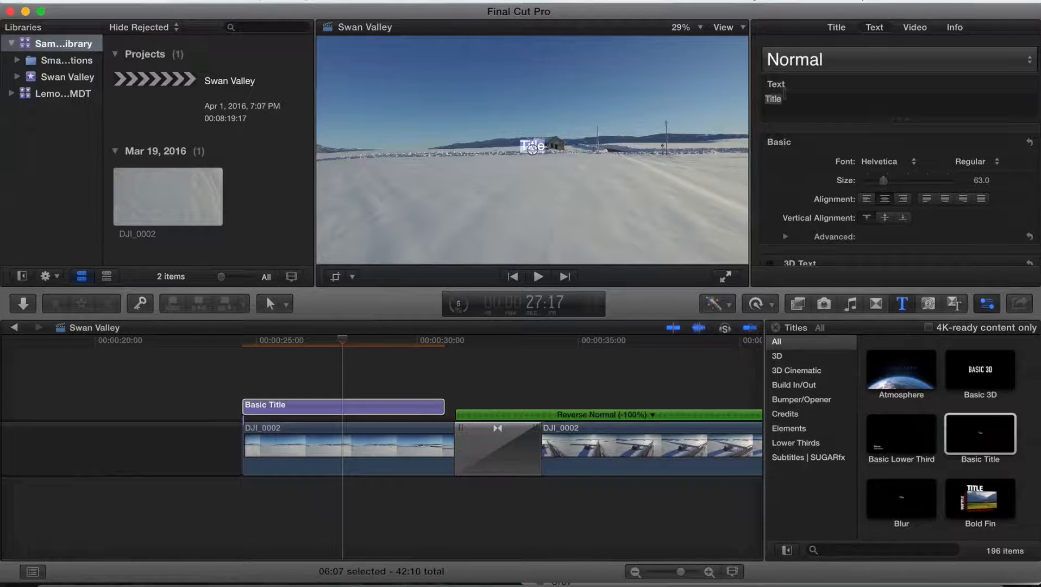
click(788, 98)
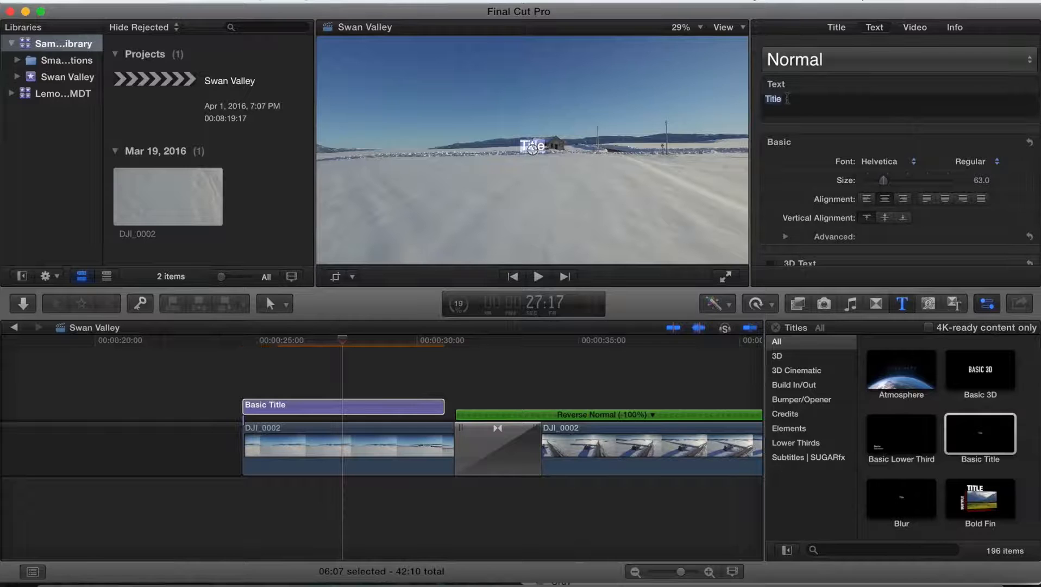
text(Swan Val)
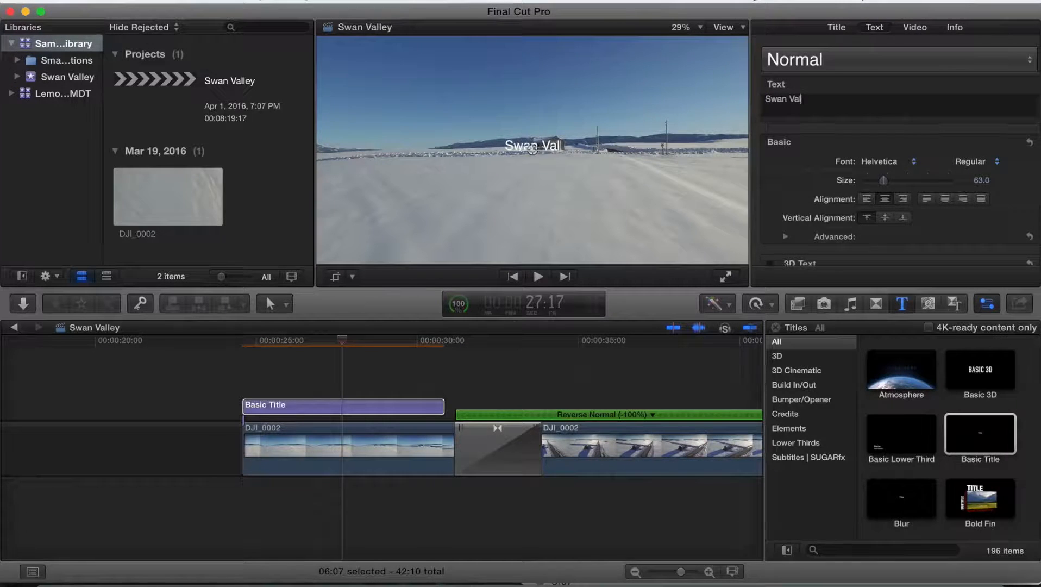
text(ley Idaho)
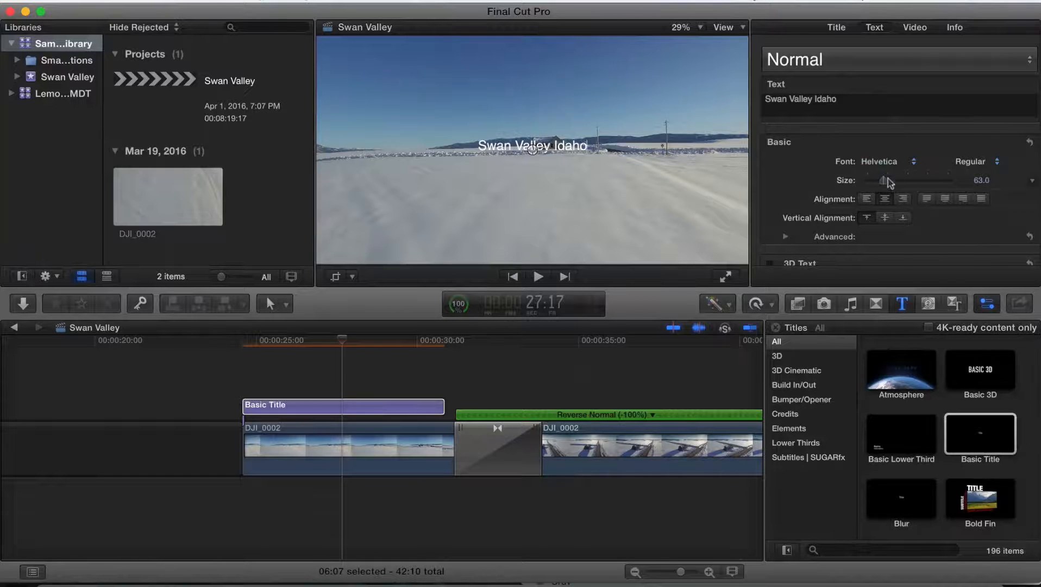
- Apply the Condensed 2D text style to the title
click(896, 61)
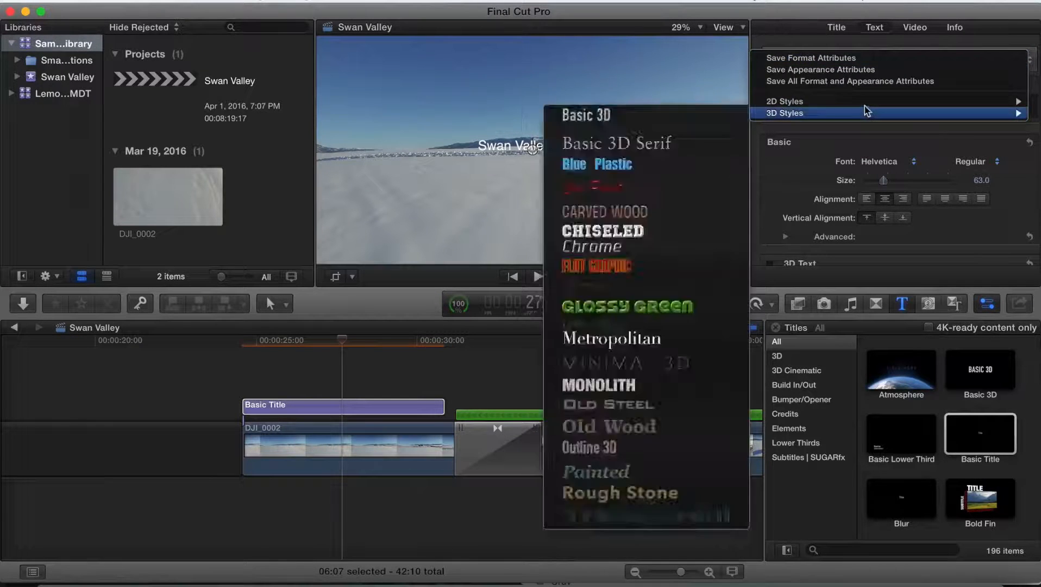
mouse_move(869, 104)
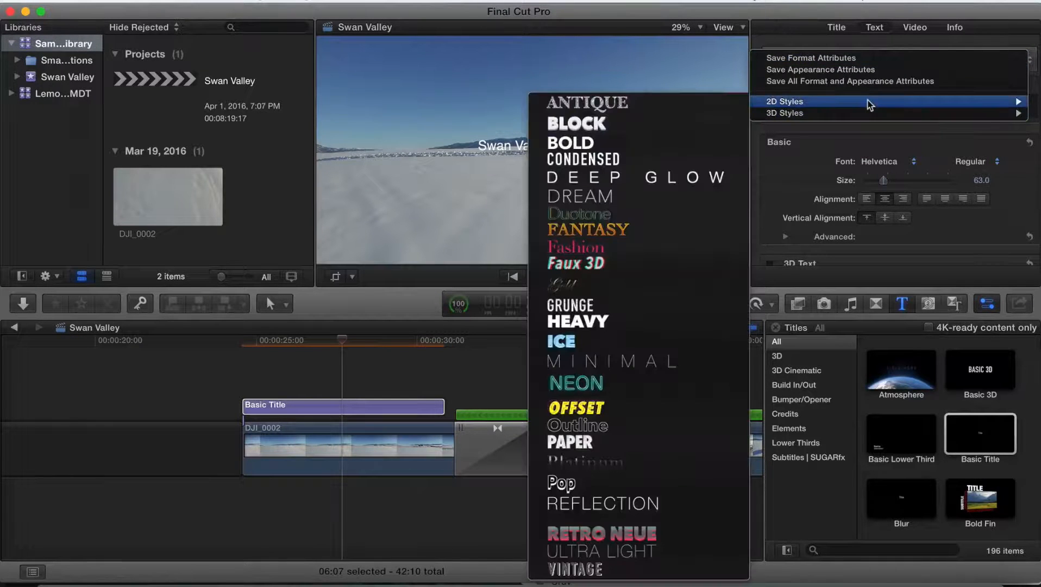
click(644, 162)
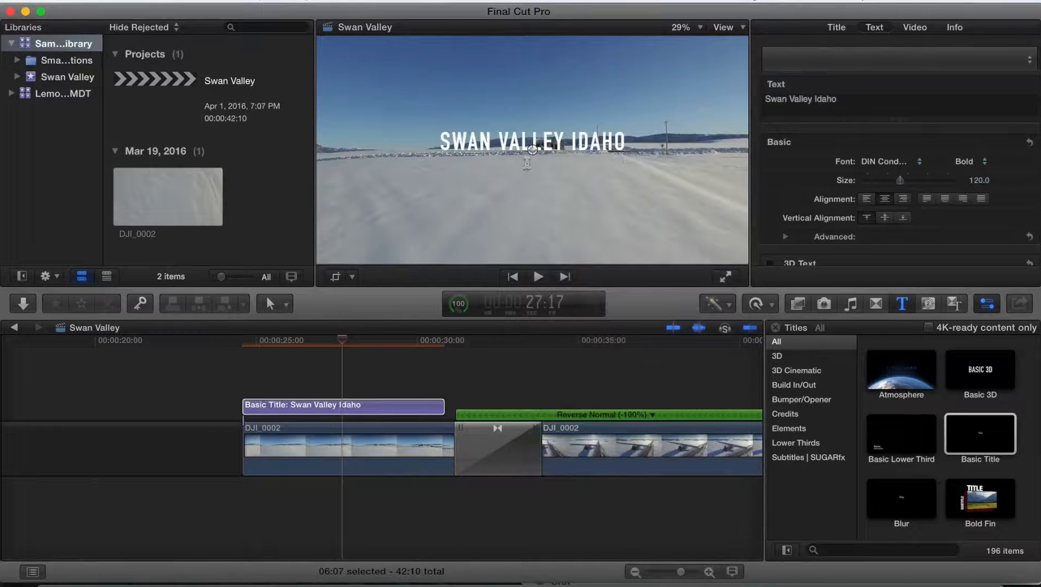
- Move the title text lower in the frame and preview it
drag(529, 145, 538, 214)
click(254, 380)
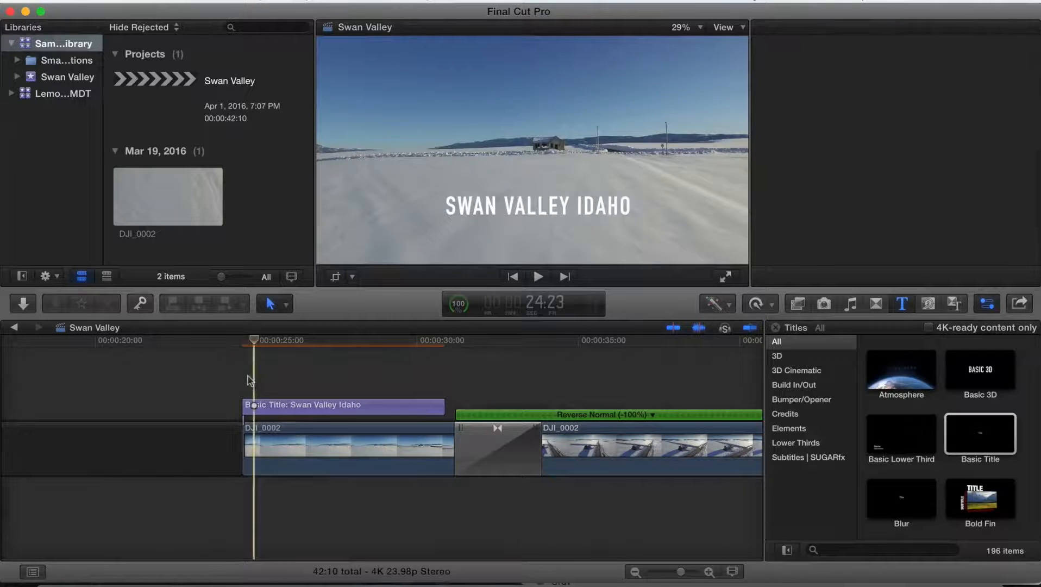
key(space)
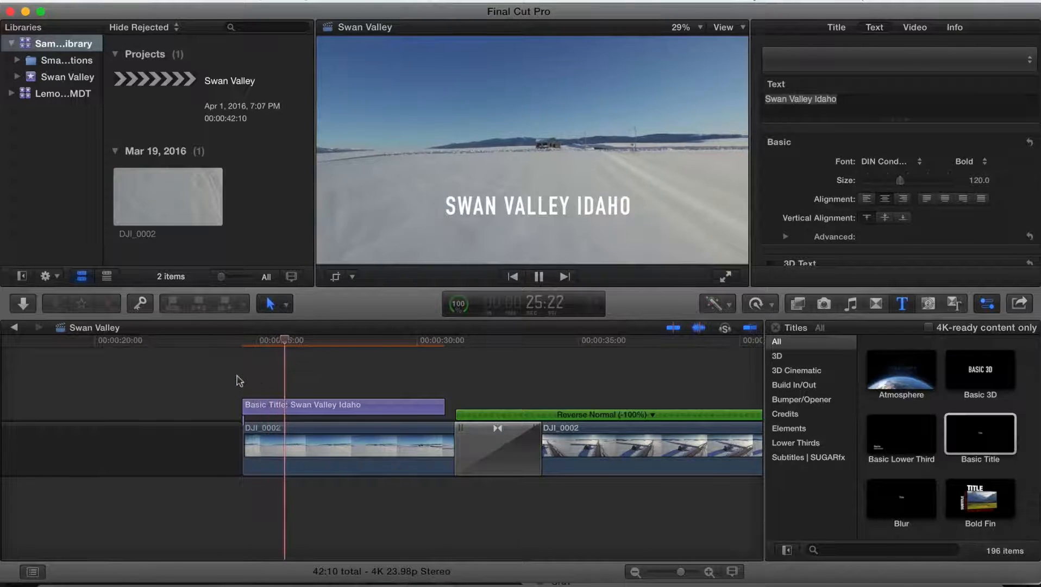
key(space)
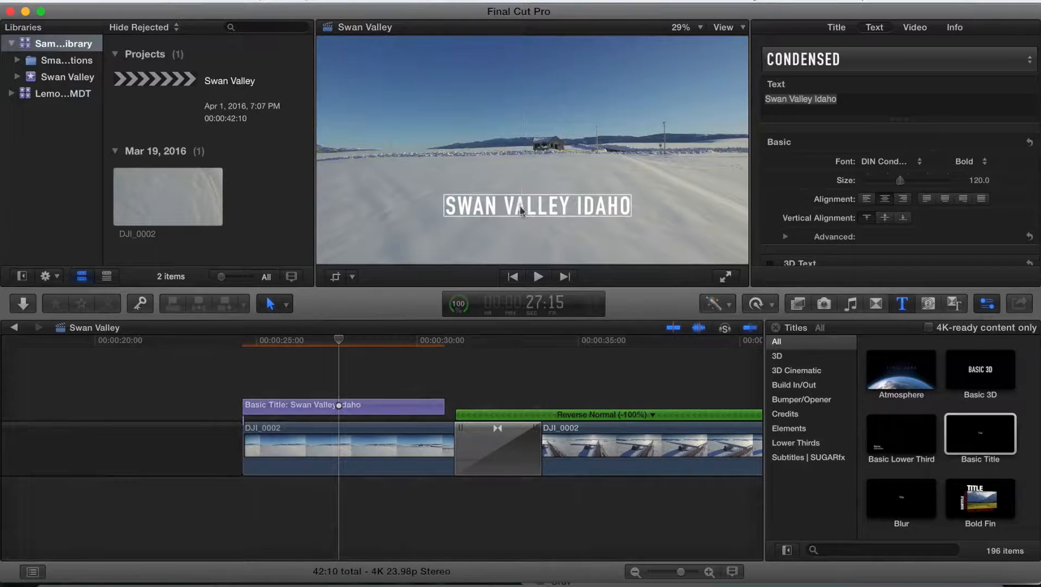
- Move the title text up near the top of the frame and play it back
drag(516, 205, 533, 87)
drag(520, 144, 518, 138)
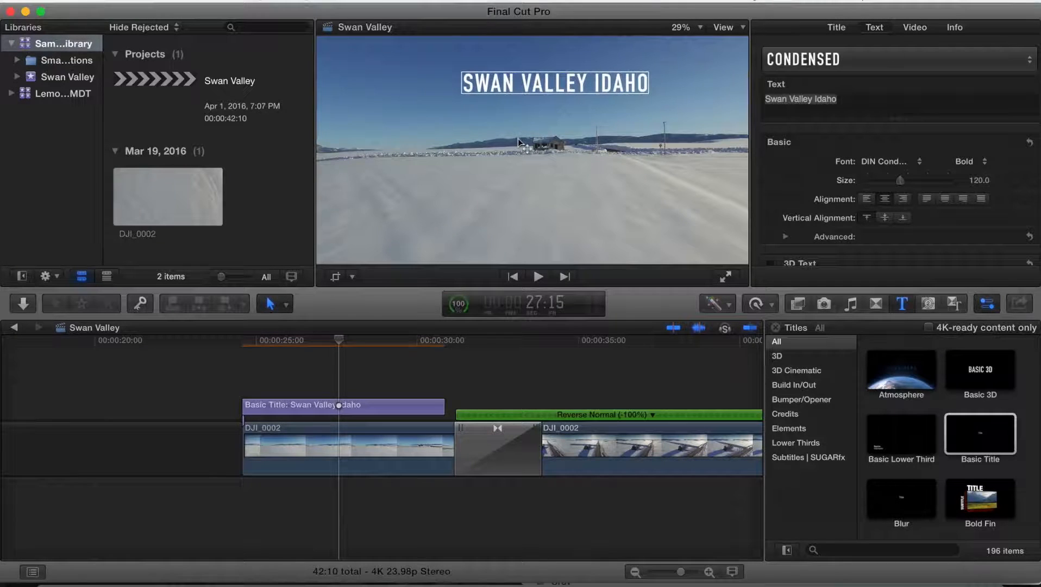
key(l)
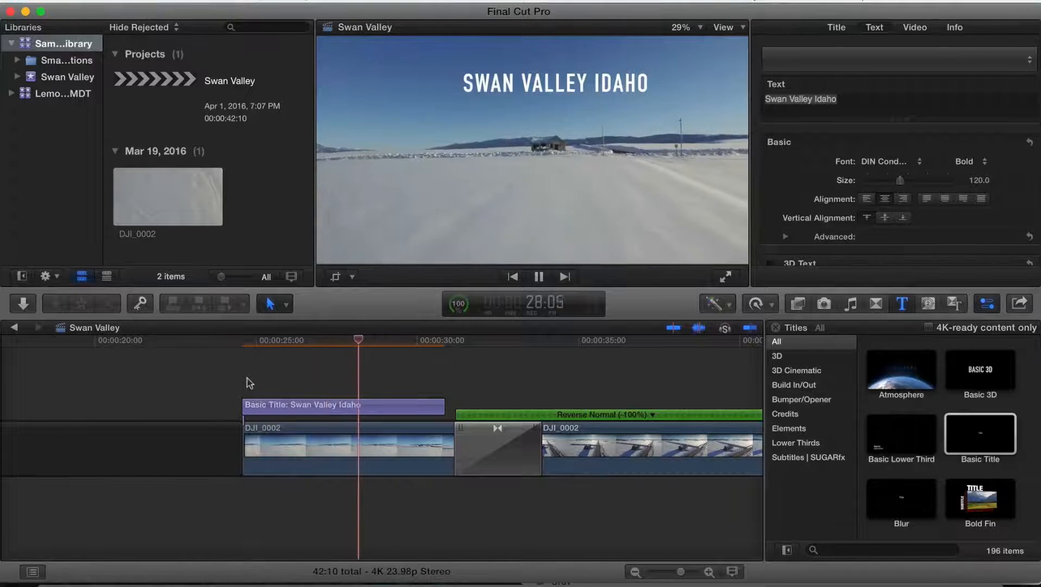
- Trim the title's start and end slightly inward
drag(244, 406, 256, 407)
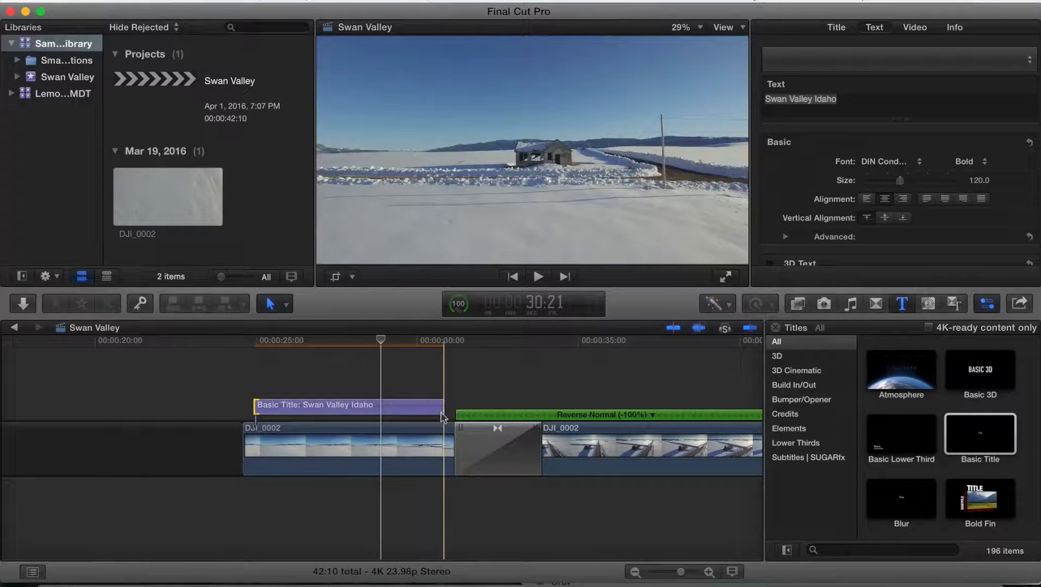
drag(442, 408, 436, 409)
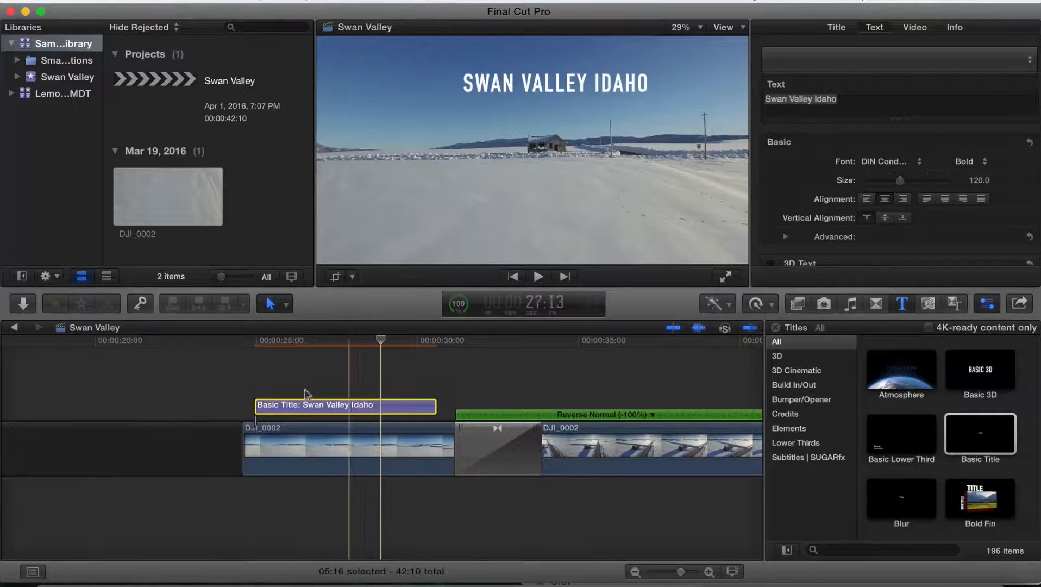
- Apply a Cross Dissolve to the title so it fades in and out, and preview it
click(873, 304)
click(903, 378)
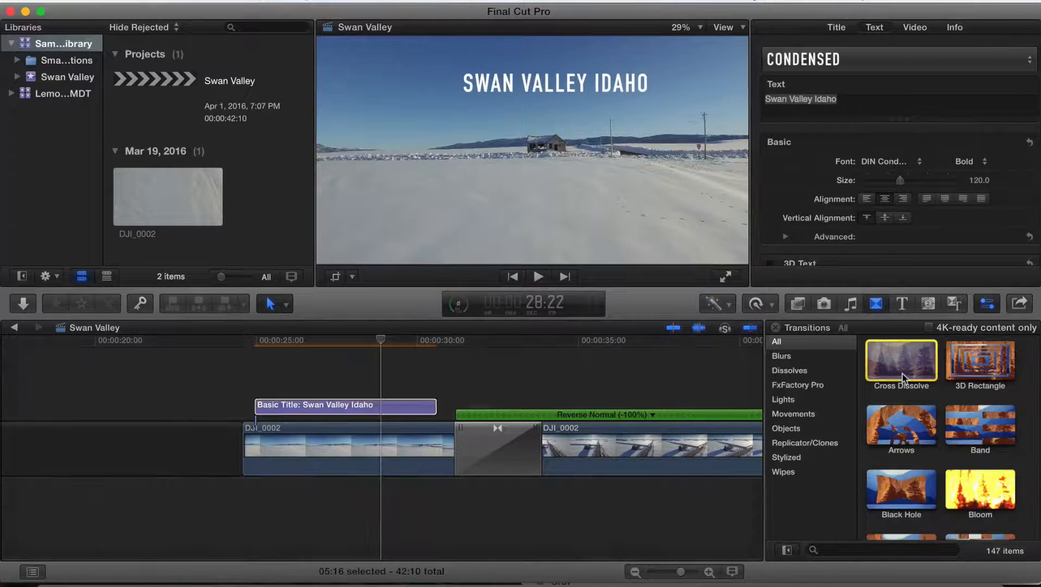
drag(903, 377, 375, 403)
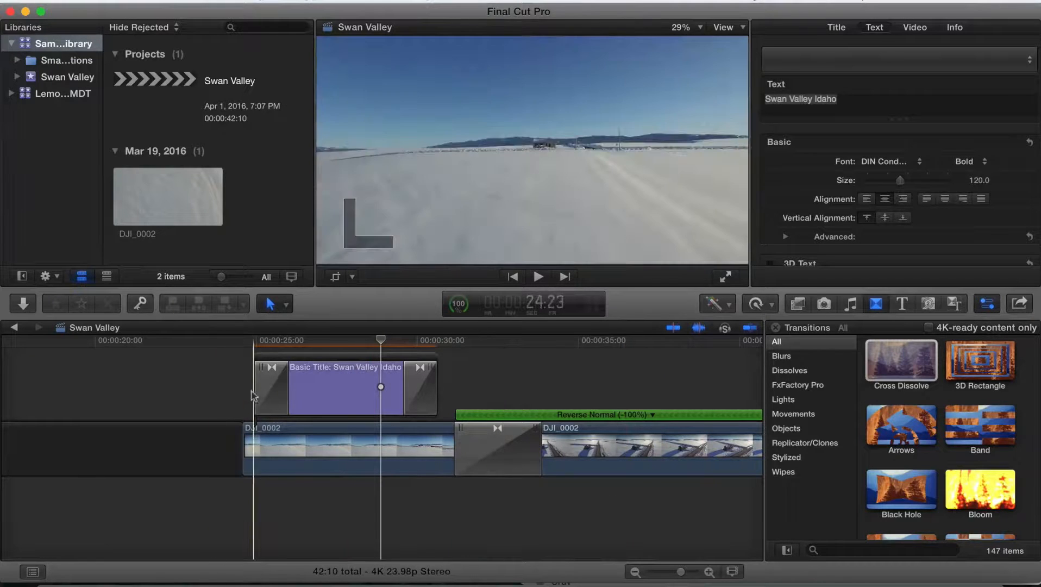
key(space)
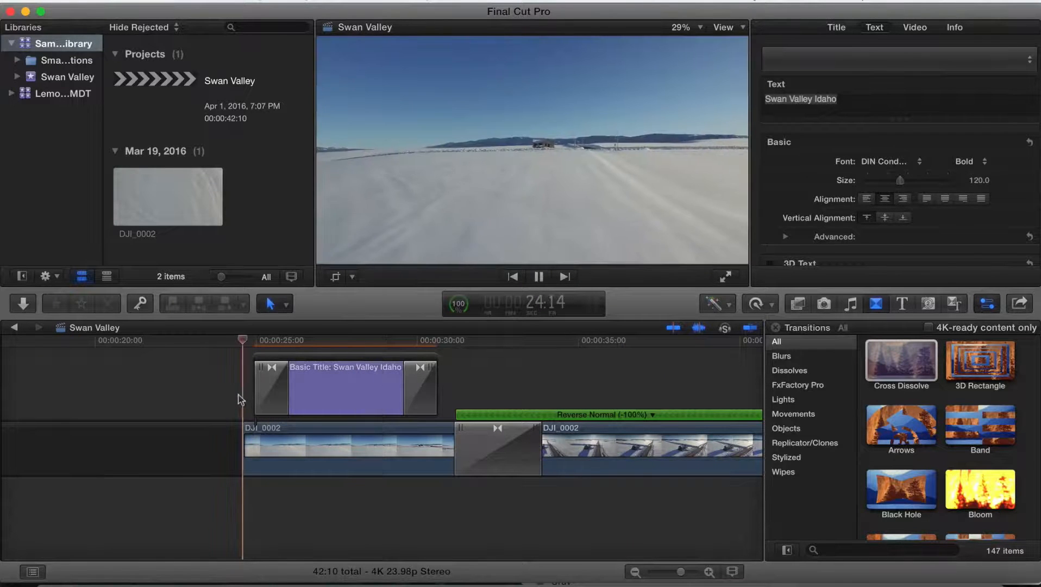
key(space)
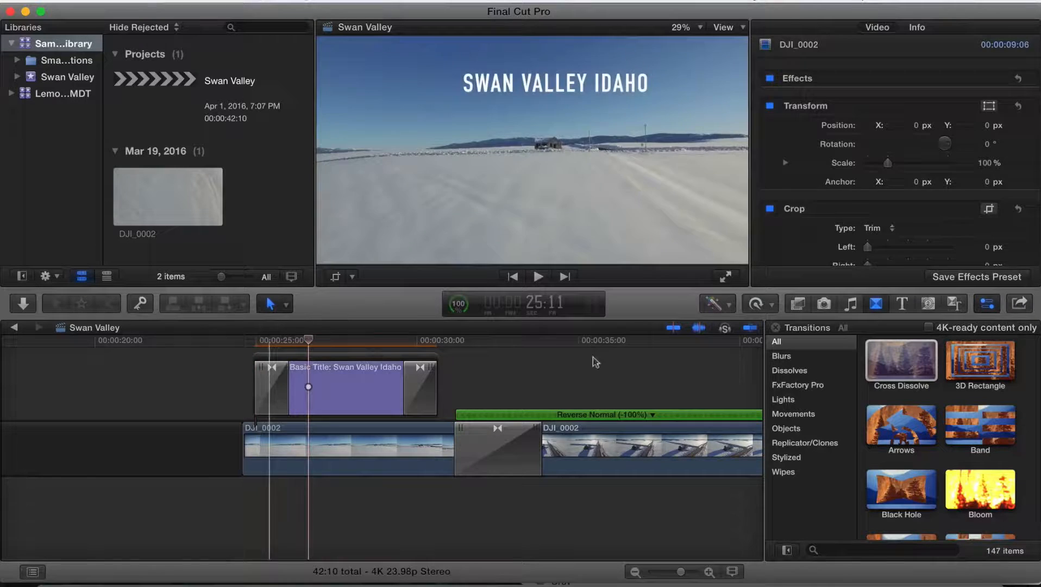
- Add a Cross Dissolve at the start of the first clip and delete the gap before it
drag(898, 363, 242, 451)
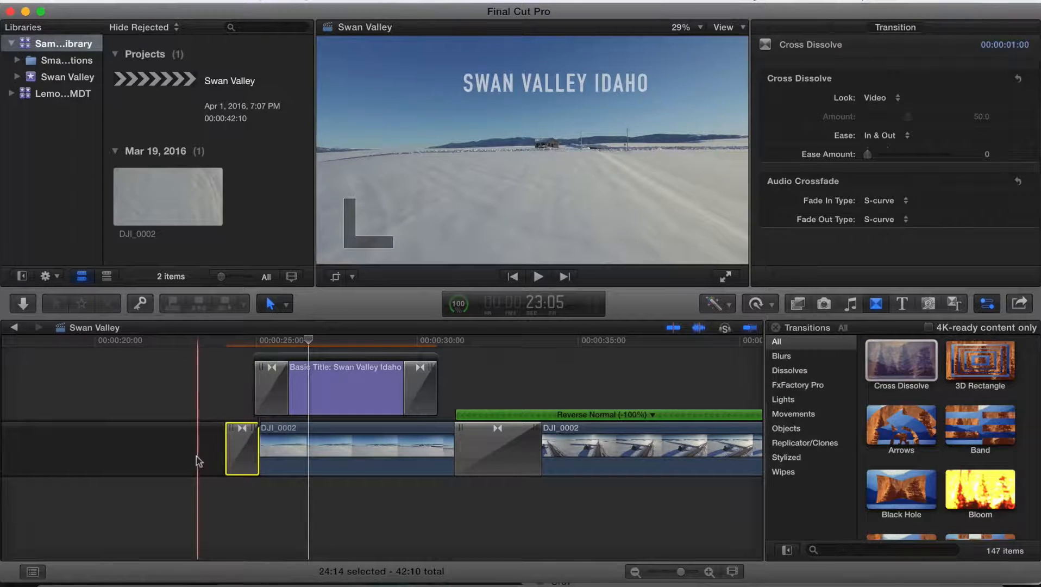
click(199, 461)
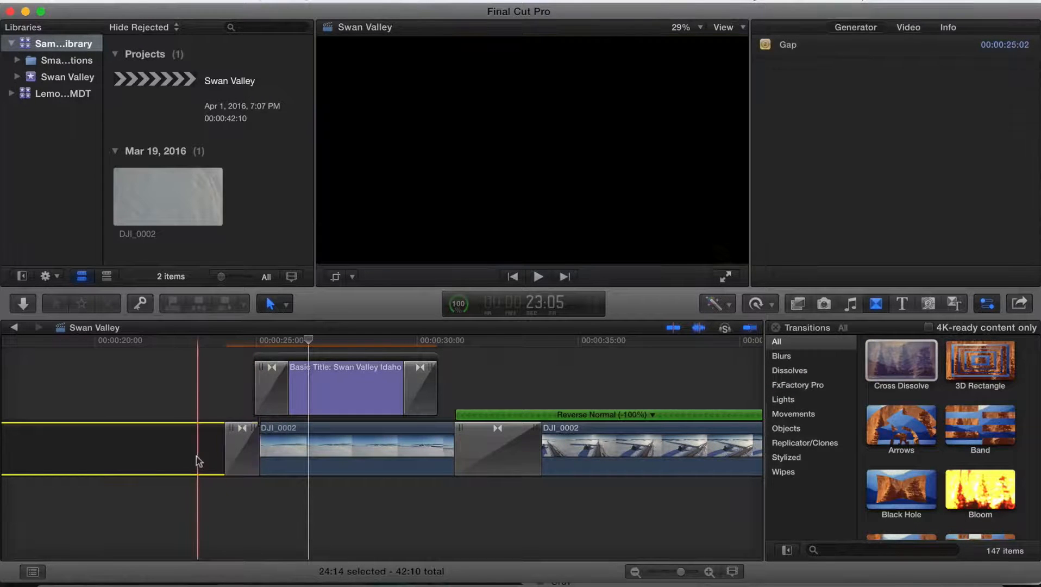
key(Delete)
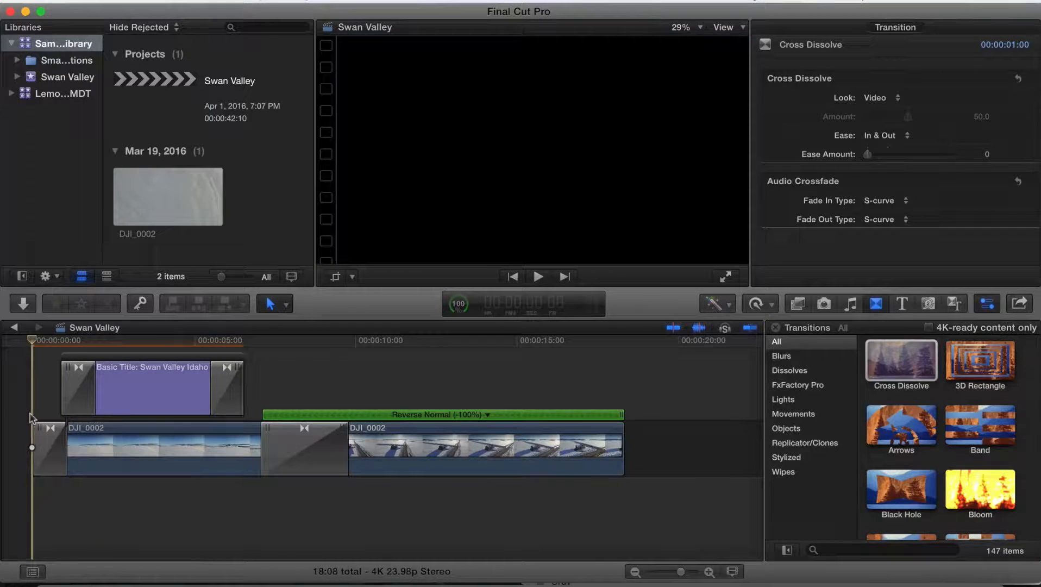
- Play back the opening fade-in and title, scrubbing through the clips
key(space)
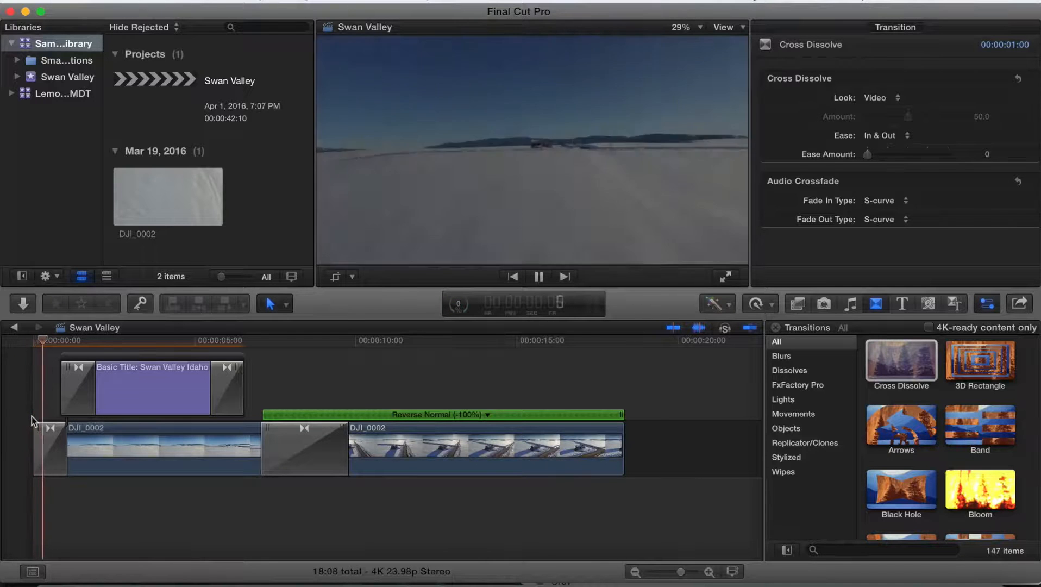
key(space)
click(70, 379)
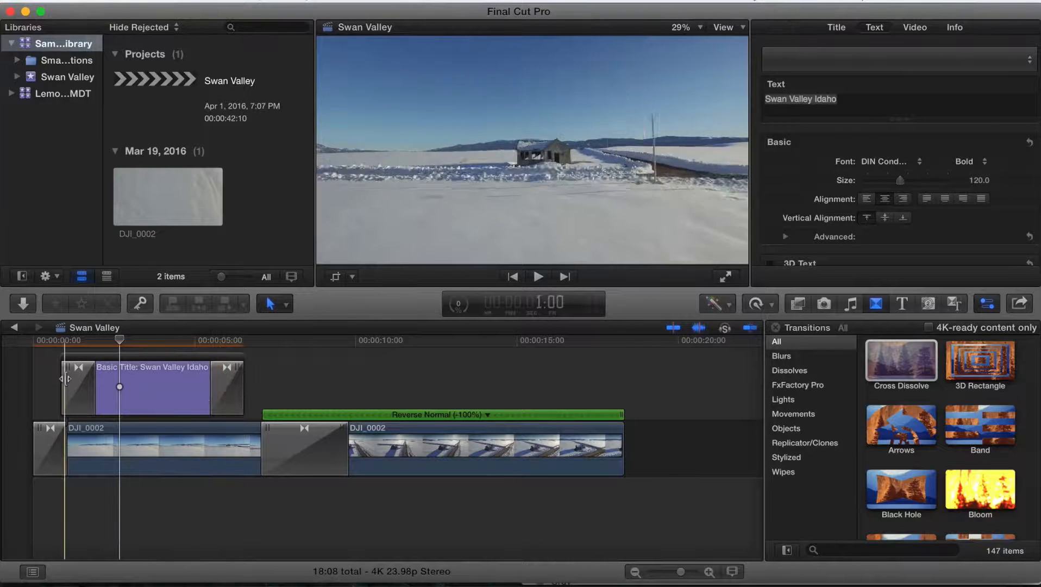
key(space)
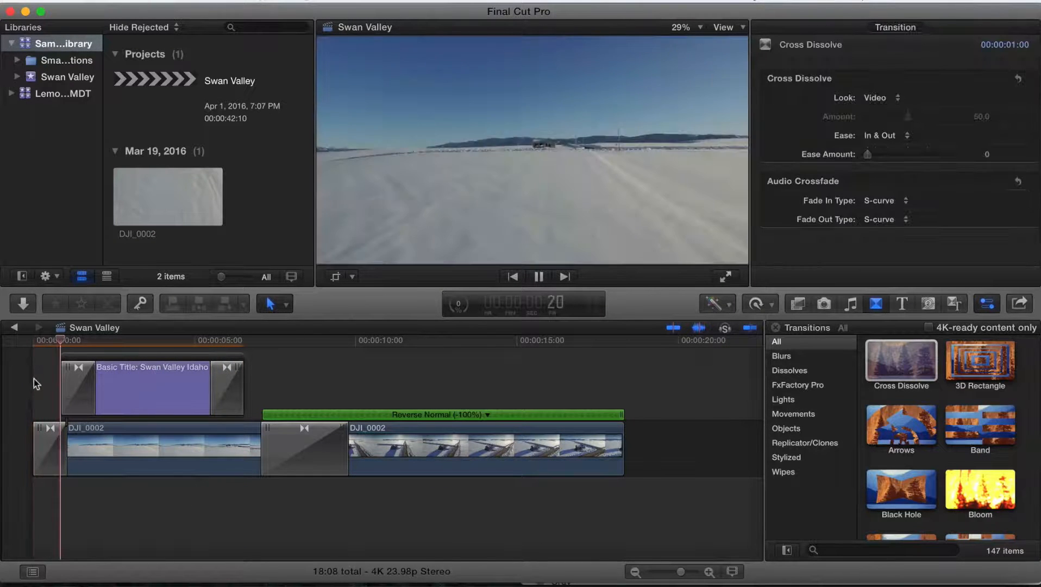
key(space)
click(303, 373)
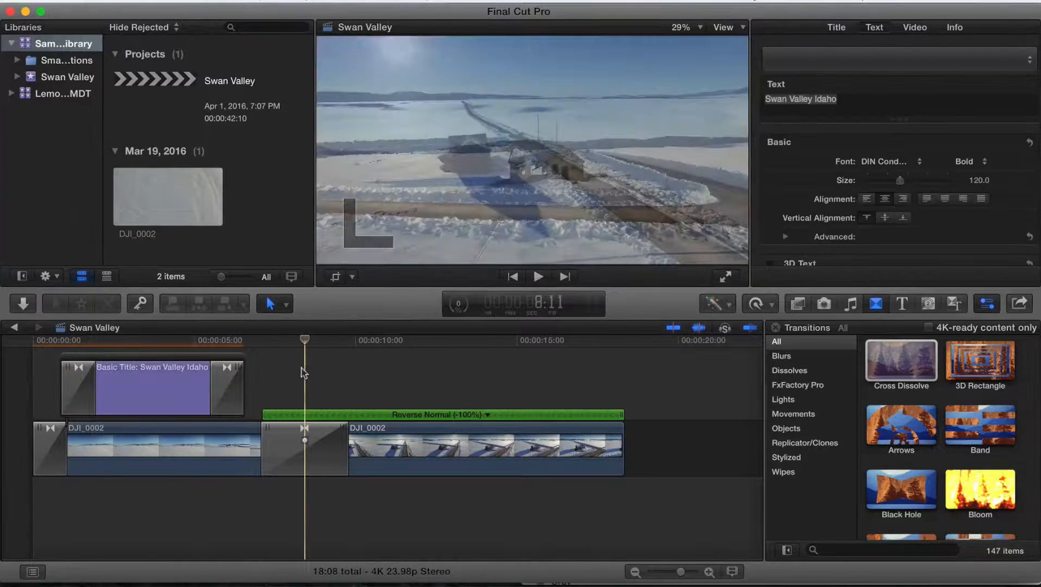
click(171, 375)
click(161, 341)
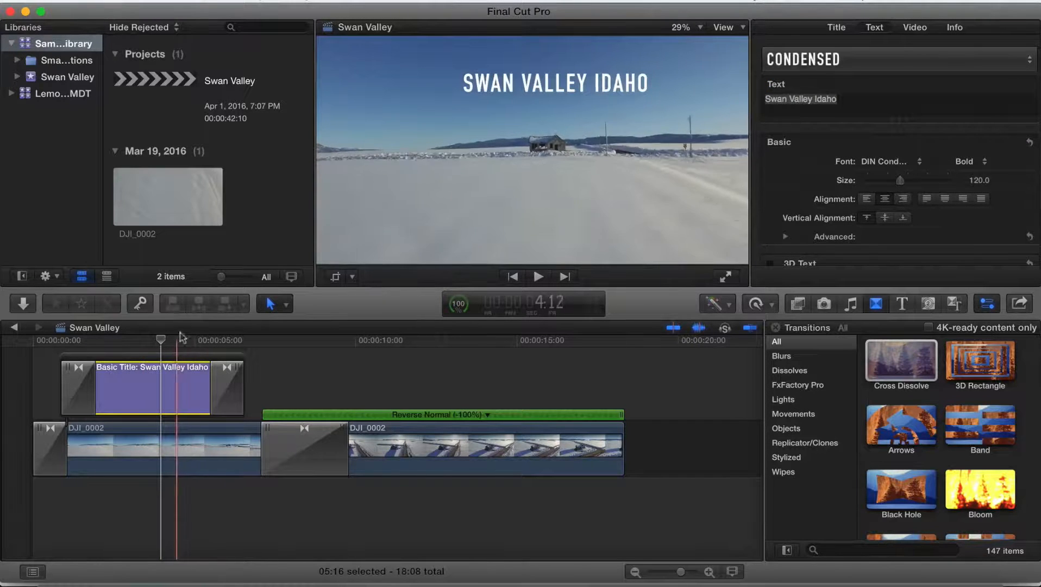
click(391, 441)
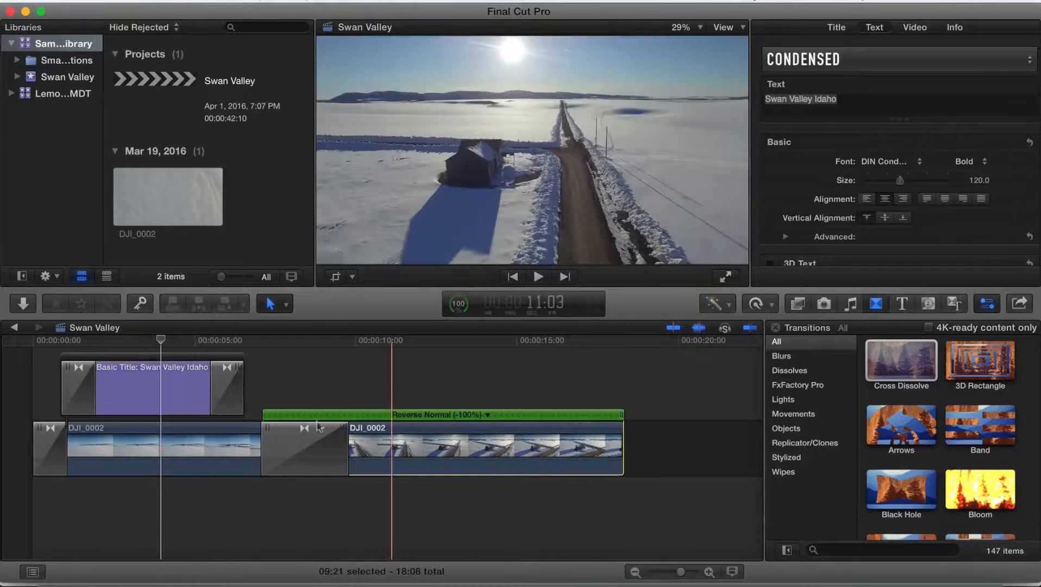
- Set the title's blend mode to Overlay and nudge the title text slightly left
click(167, 388)
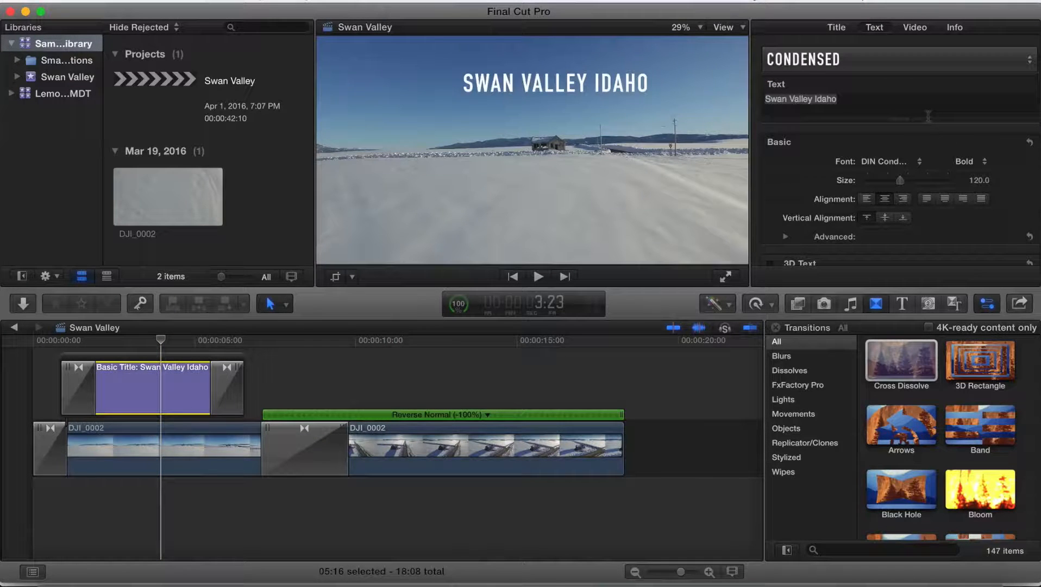
click(916, 28)
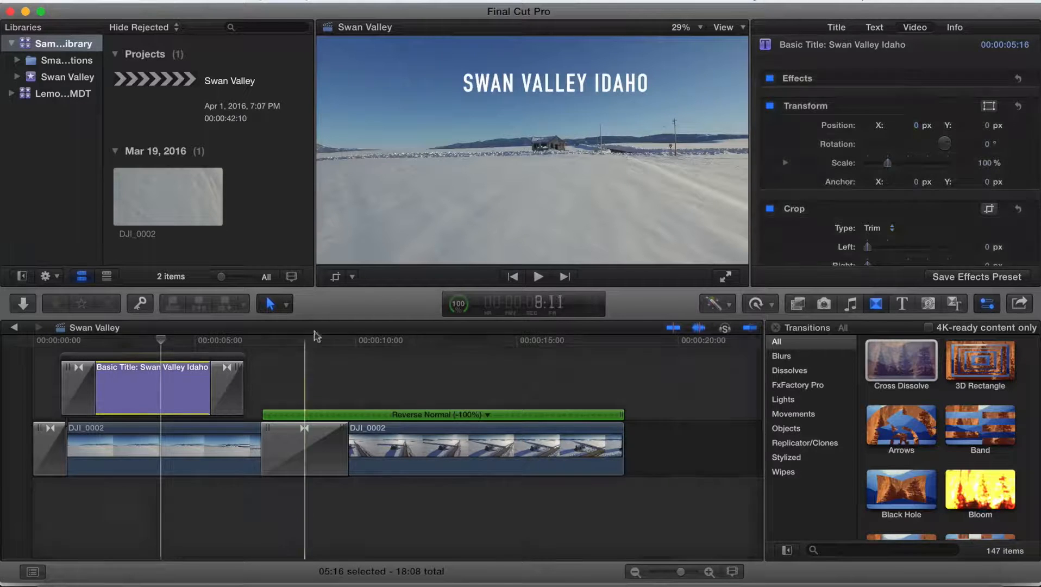
scroll(885, 142, down, 5)
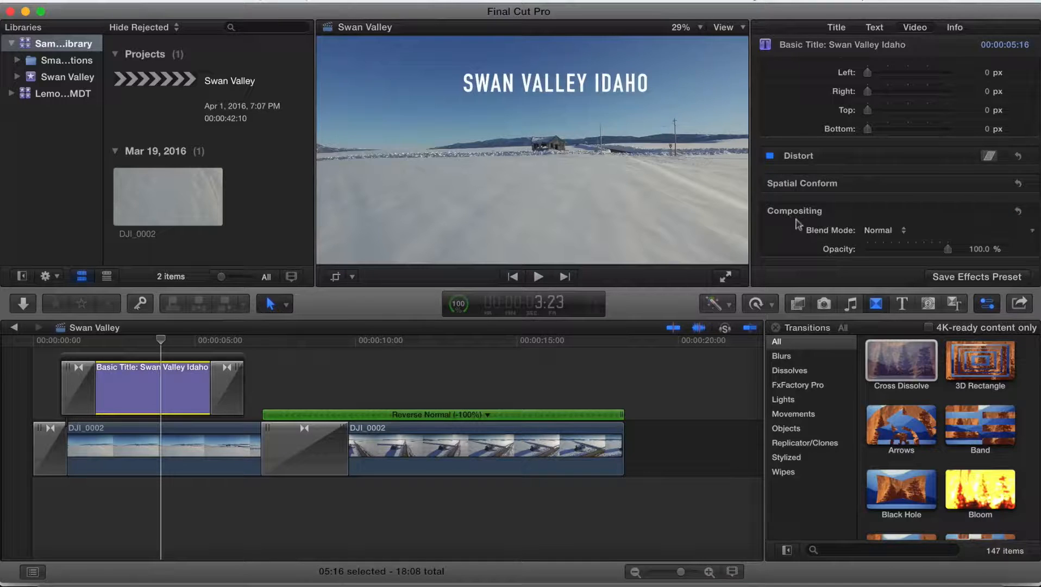
click(892, 234)
click(892, 231)
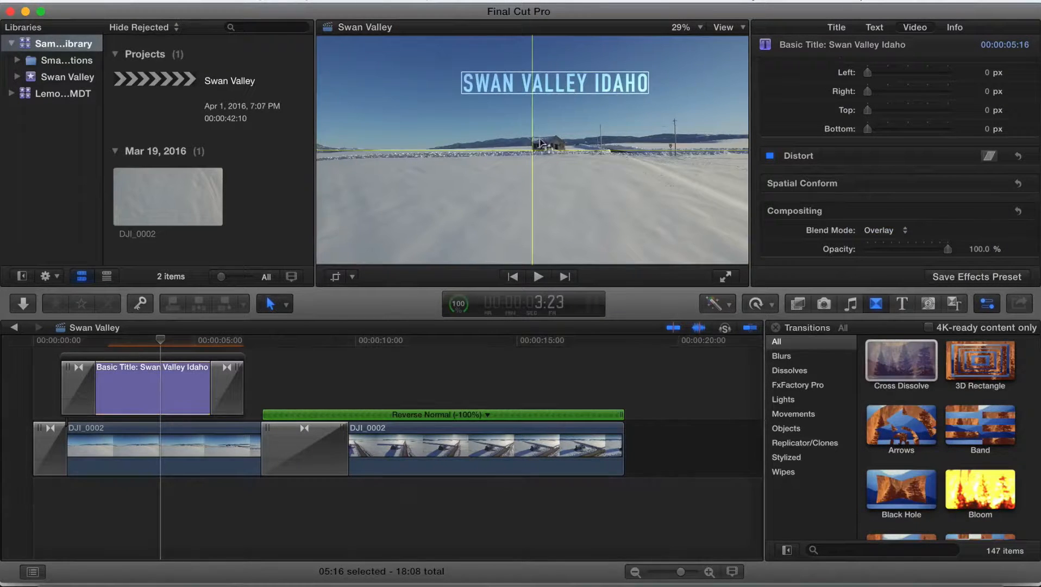
double_click(560, 78)
mouse_move(559, 74)
mouse_down()
mouse_move(546, 91)
mouse_move(549, 131)
mouse_move(549, 73)
mouse_up()
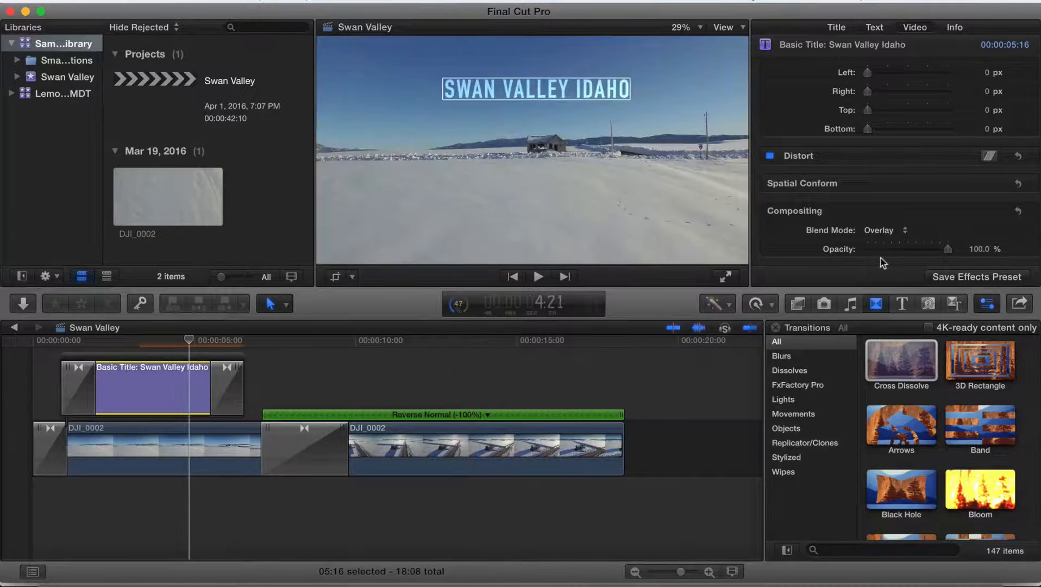
- Select the first drone clip and apply the Color Correction effect to it
click(483, 395)
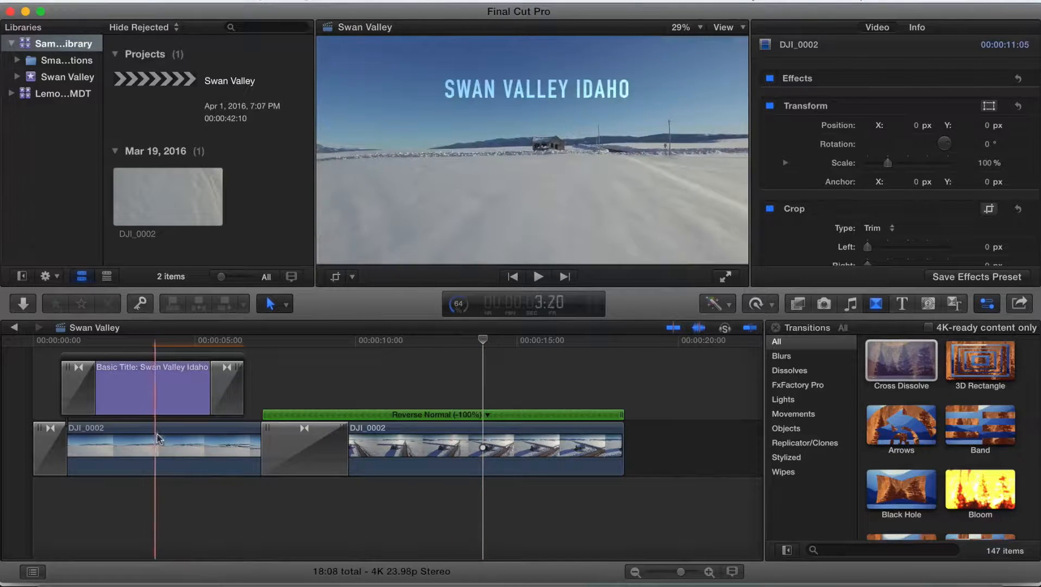
click(186, 436)
click(187, 429)
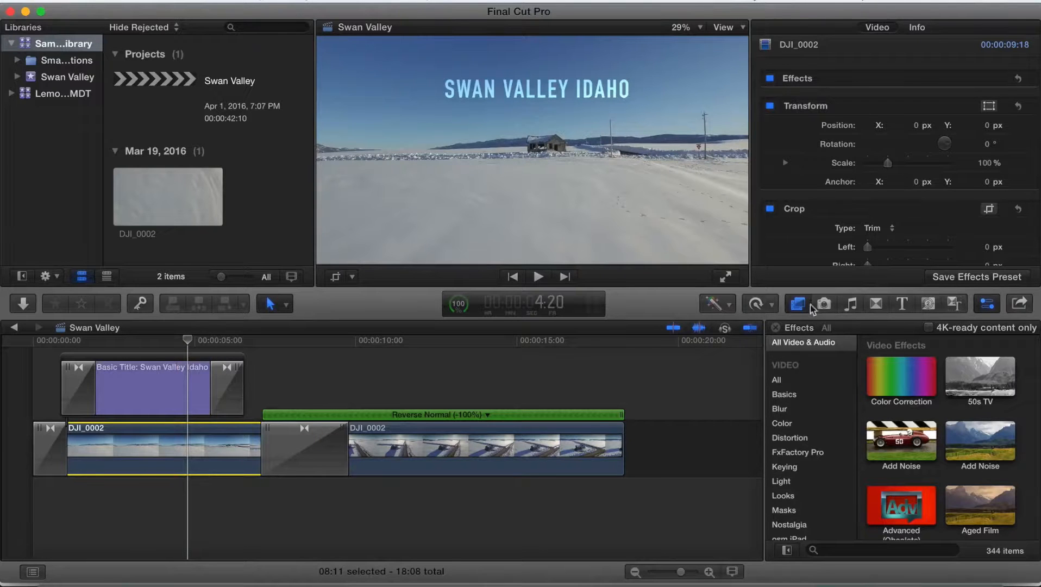
click(800, 301)
click(799, 301)
click(899, 377)
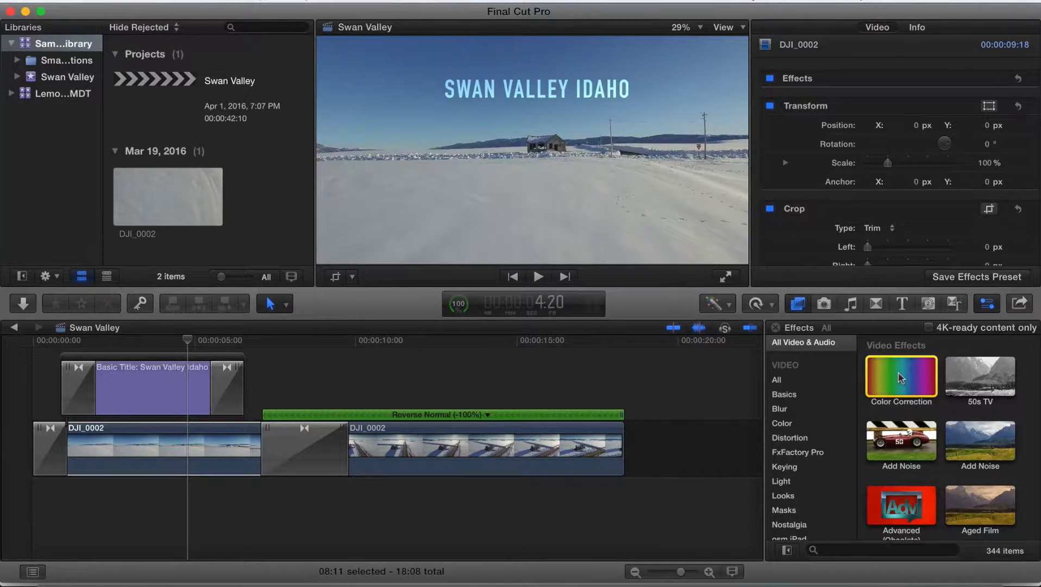
double_click(900, 377)
- Open the clip's Color Board and shift the highlights colour toward warm orange
click(189, 433)
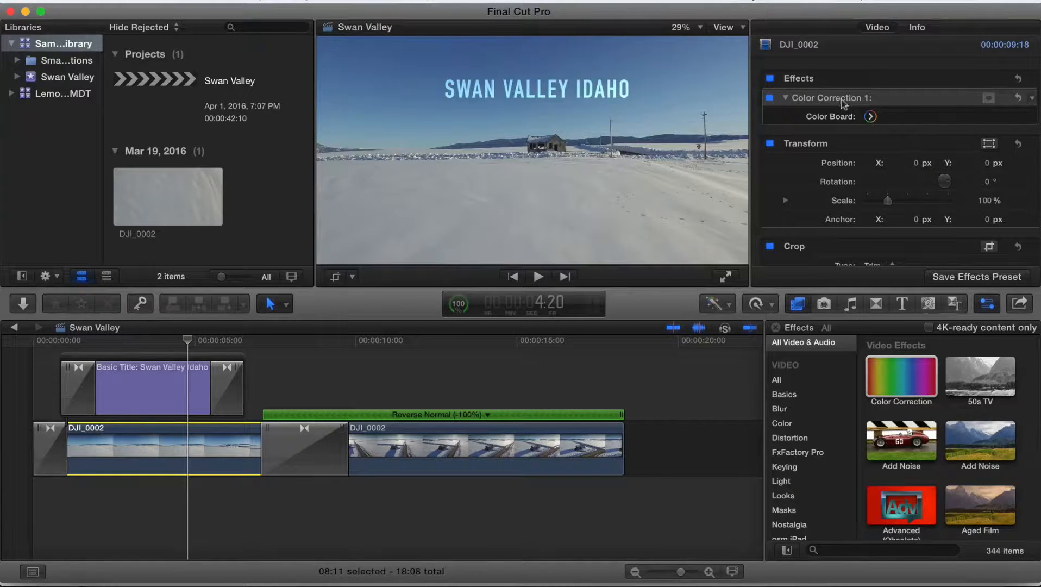
click(871, 117)
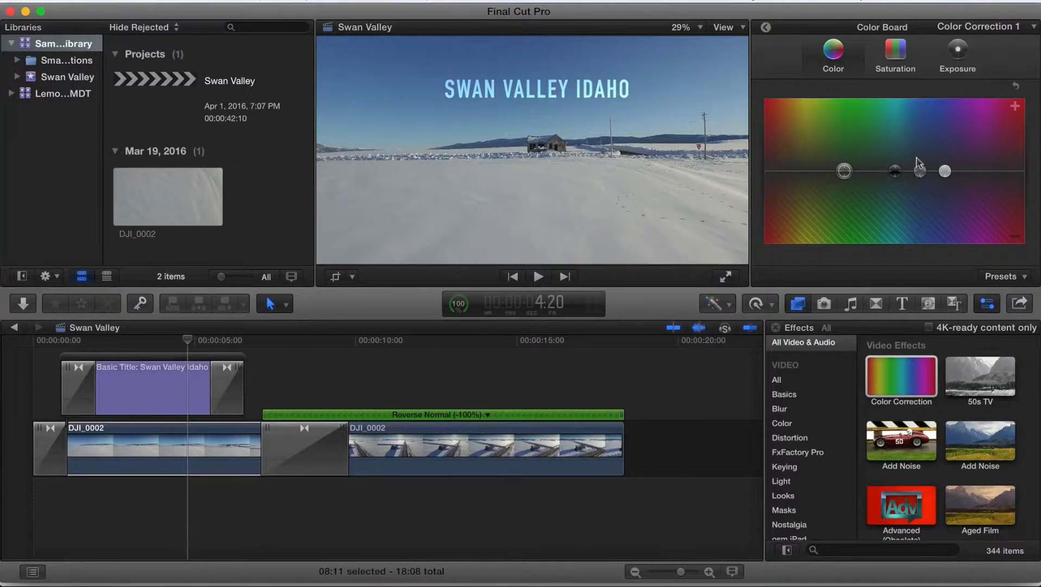
drag(843, 171, 846, 195)
key(Delete)
drag(946, 172, 787, 153)
- Increase the clip's global saturation on the Saturation board
click(894, 52)
click(845, 50)
click(892, 46)
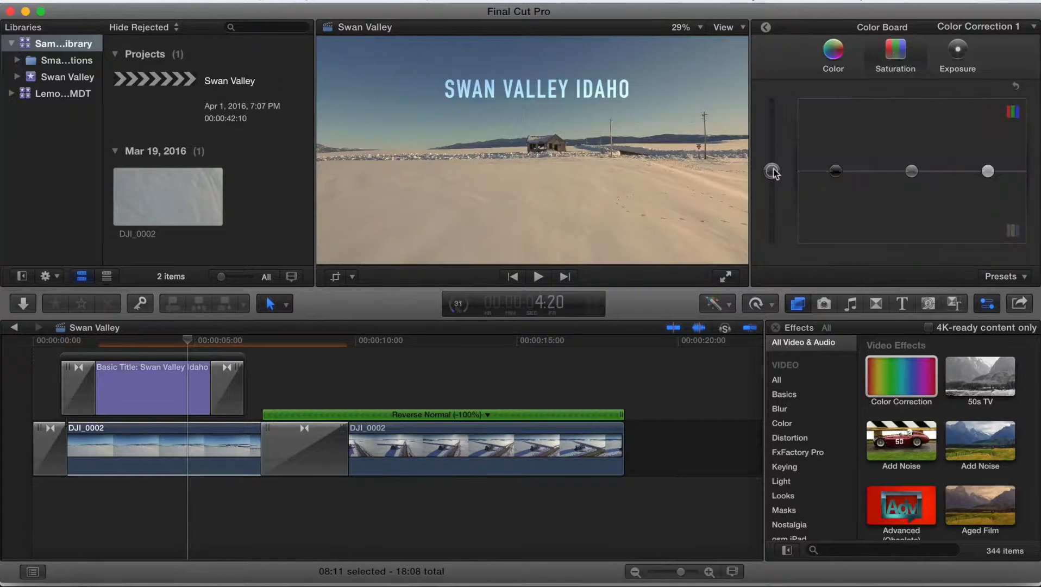
drag(773, 172, 775, 149)
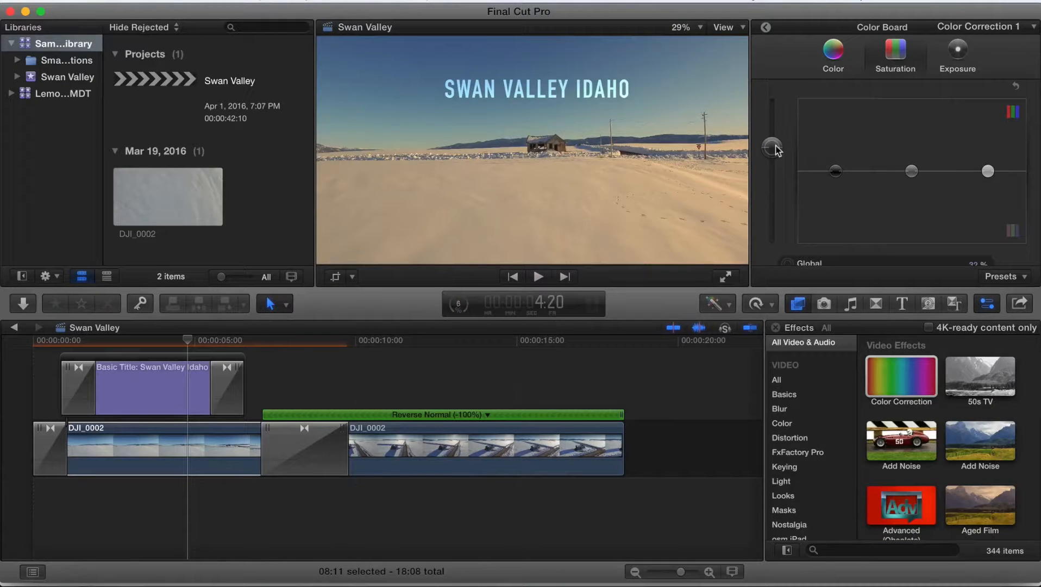
- On the Exposure board, lower the shadows slightly and raise the highlights
click(959, 52)
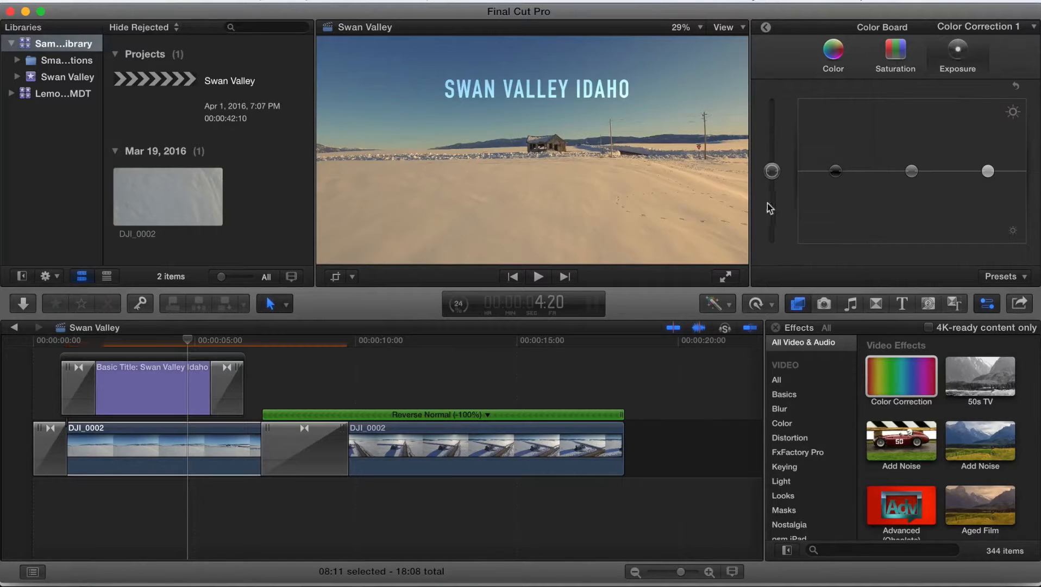
drag(839, 177, 839, 180)
drag(987, 171, 988, 157)
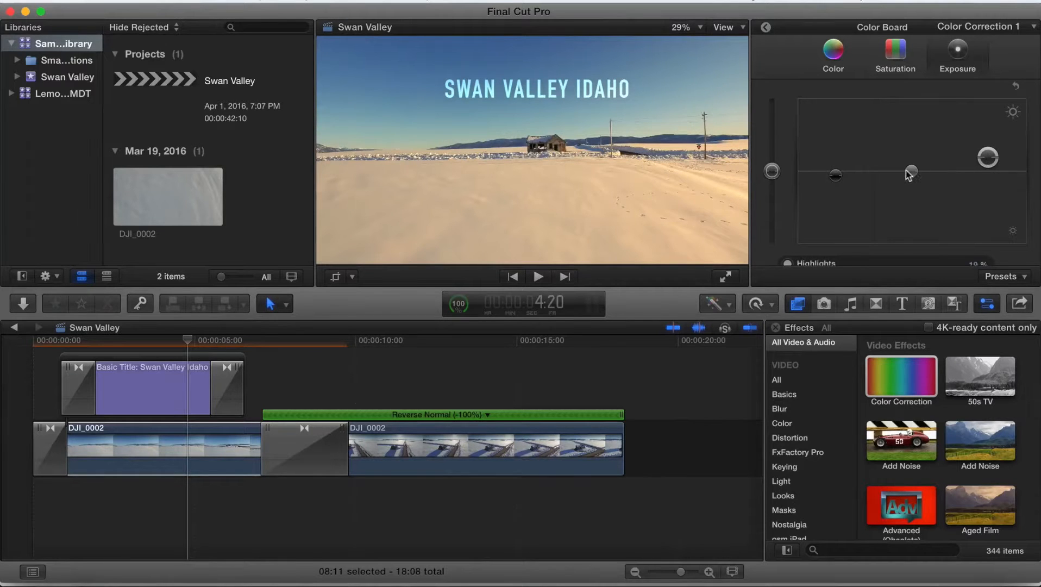
- Pull the highlights colour puck back toward neutral to reduce the orange tint, then close the Color Board
click(848, 58)
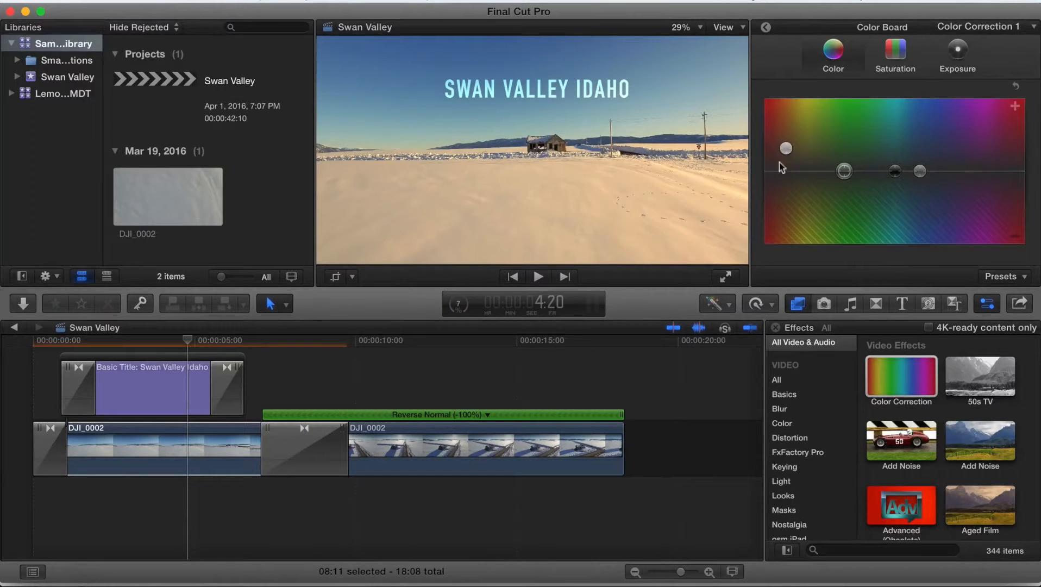
drag(786, 151, 786, 170)
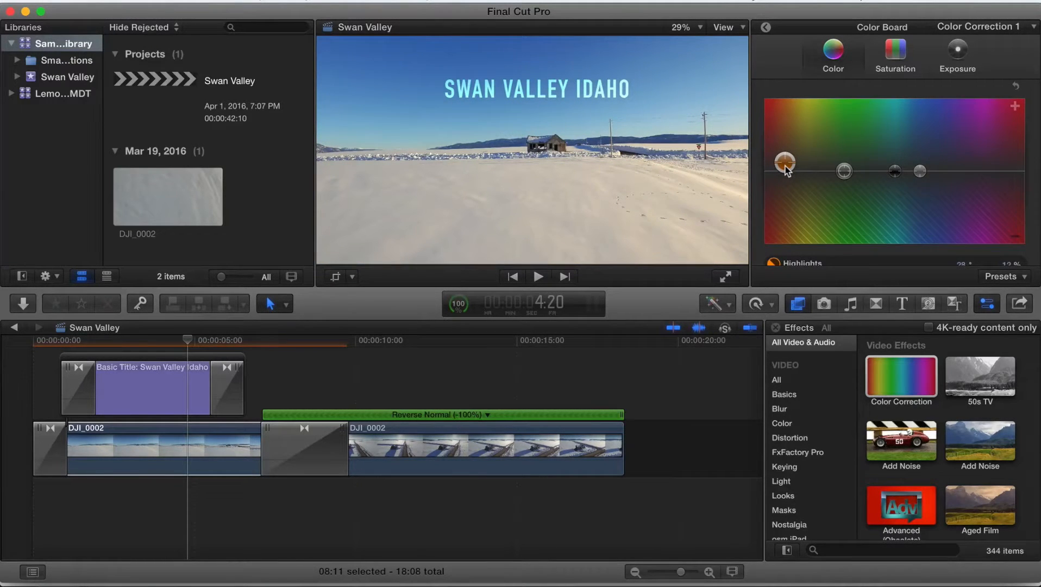
click(766, 27)
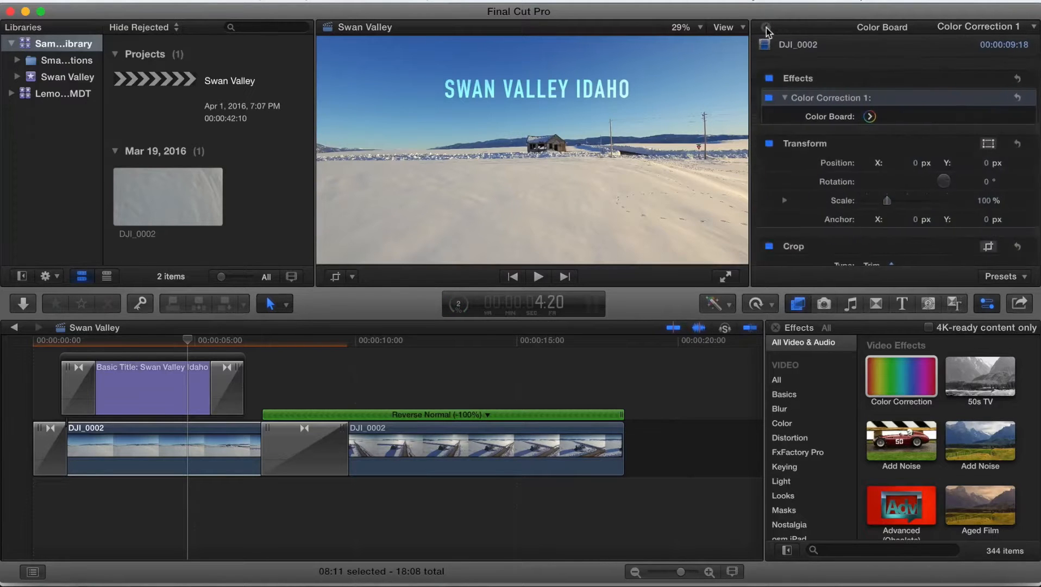
- Toggle the clip's effects off and on to compare the corrected and original footage
click(770, 80)
click(771, 81)
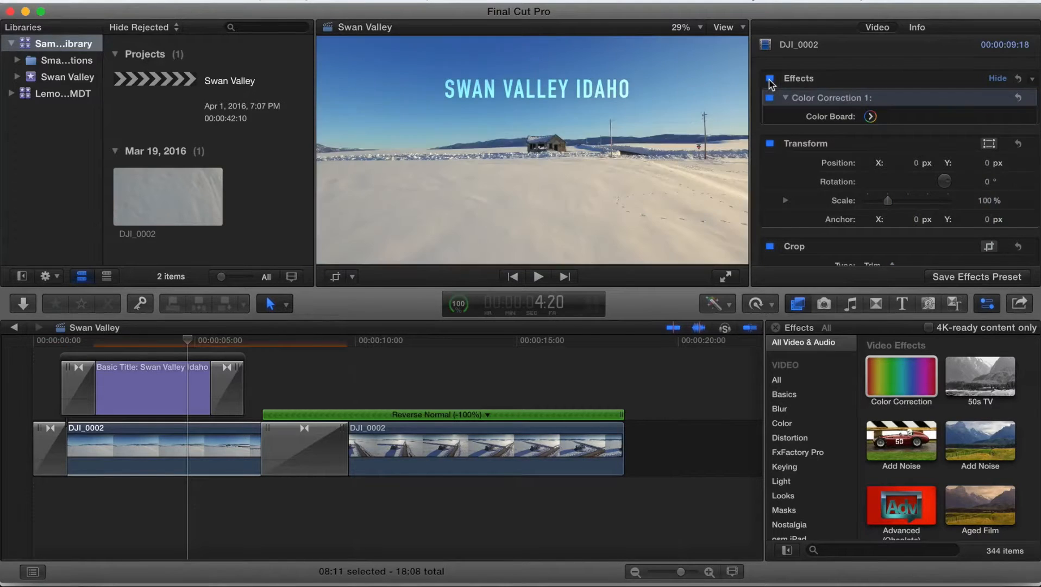
click(771, 81)
click(770, 80)
click(770, 97)
click(770, 98)
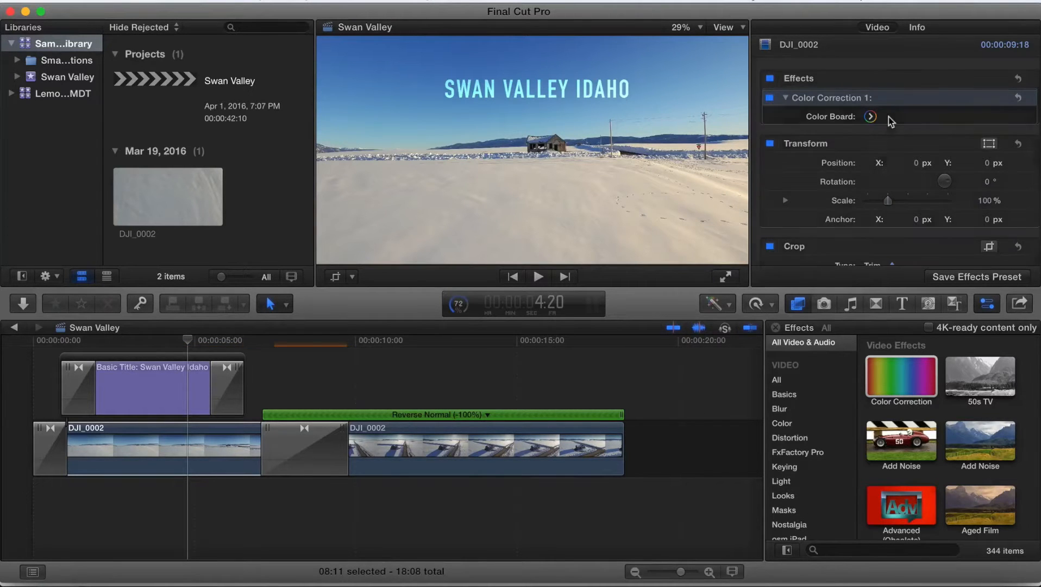
- Add a Cross Dissolve to the end of the reversed second clip
click(879, 306)
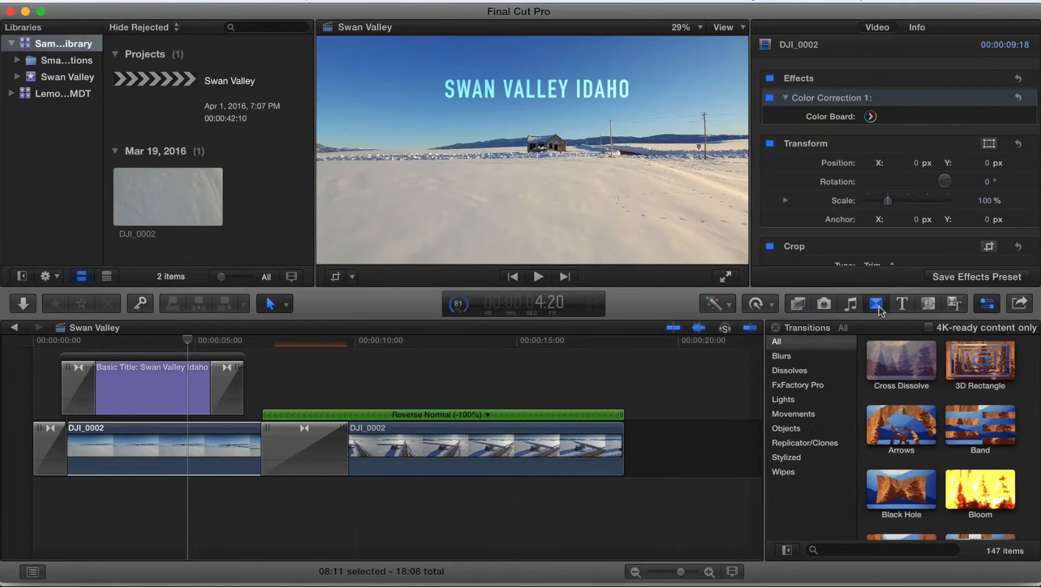
drag(901, 361, 623, 433)
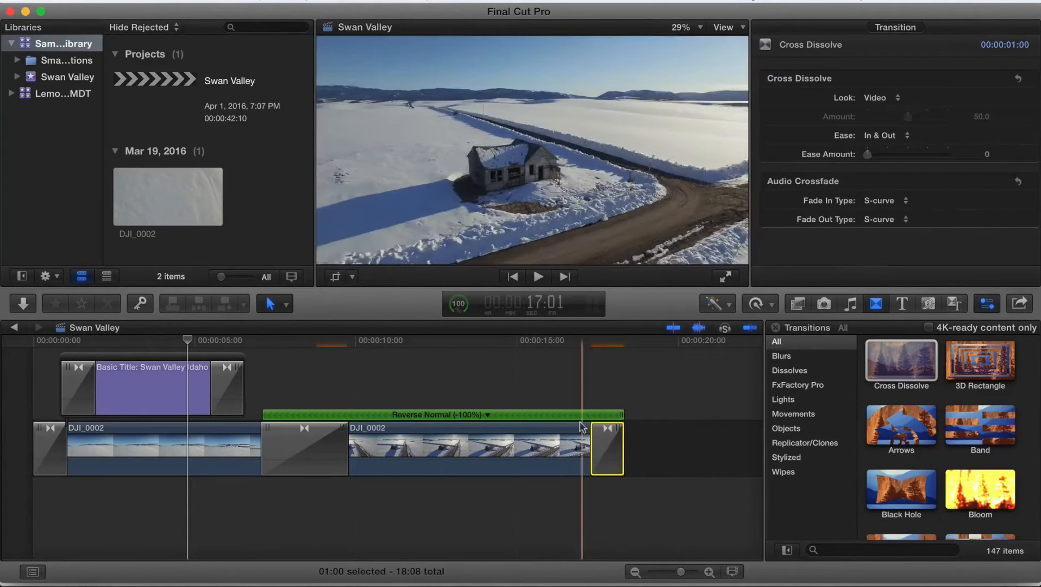